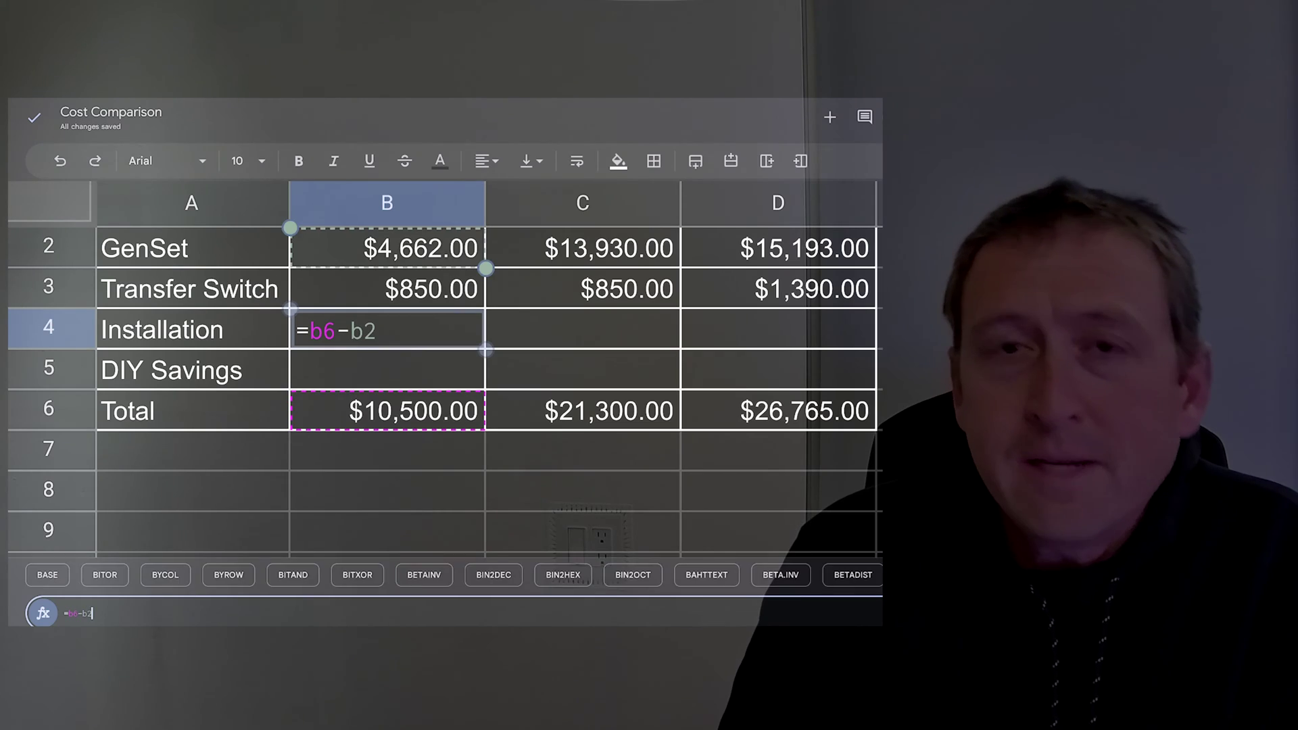
pyautogui.write('-b2-')
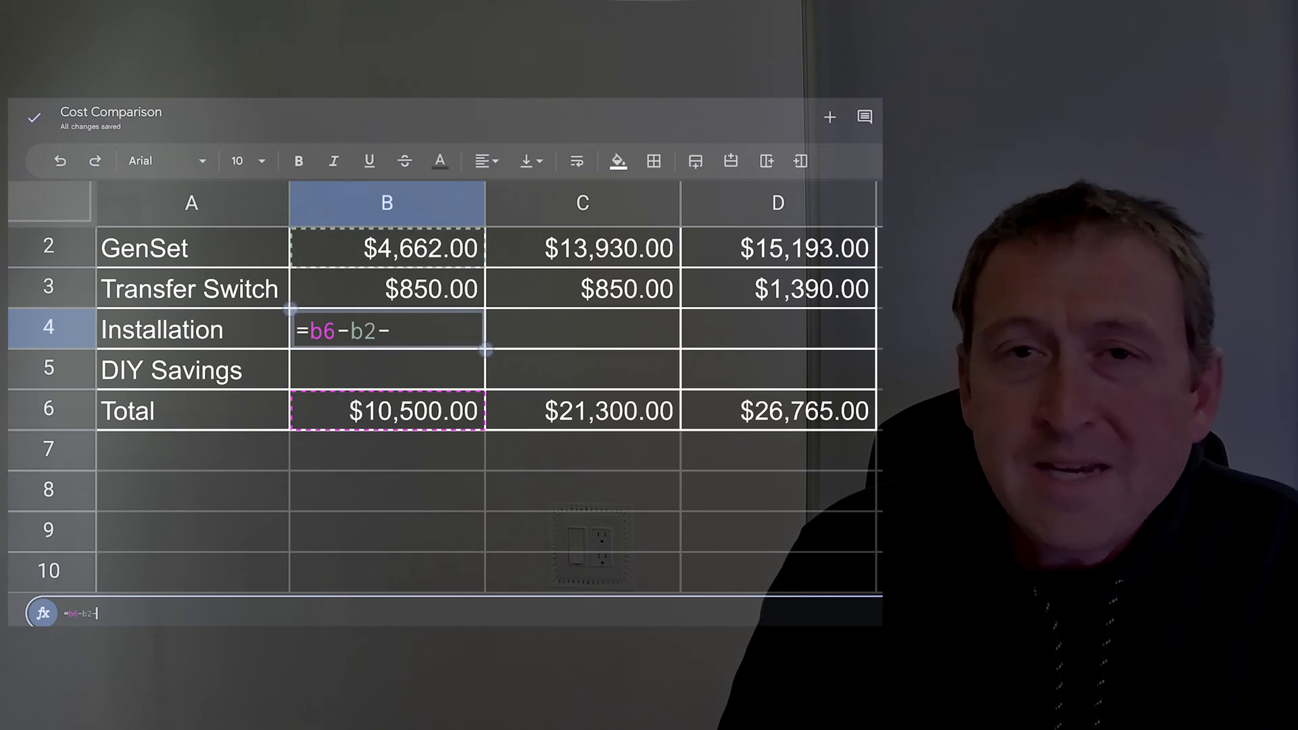
pyautogui.write('b3')
# Step: Commit the Installation formula =b6-b2-b3 in B4, giving $4,988.00
pyautogui.press('Return')
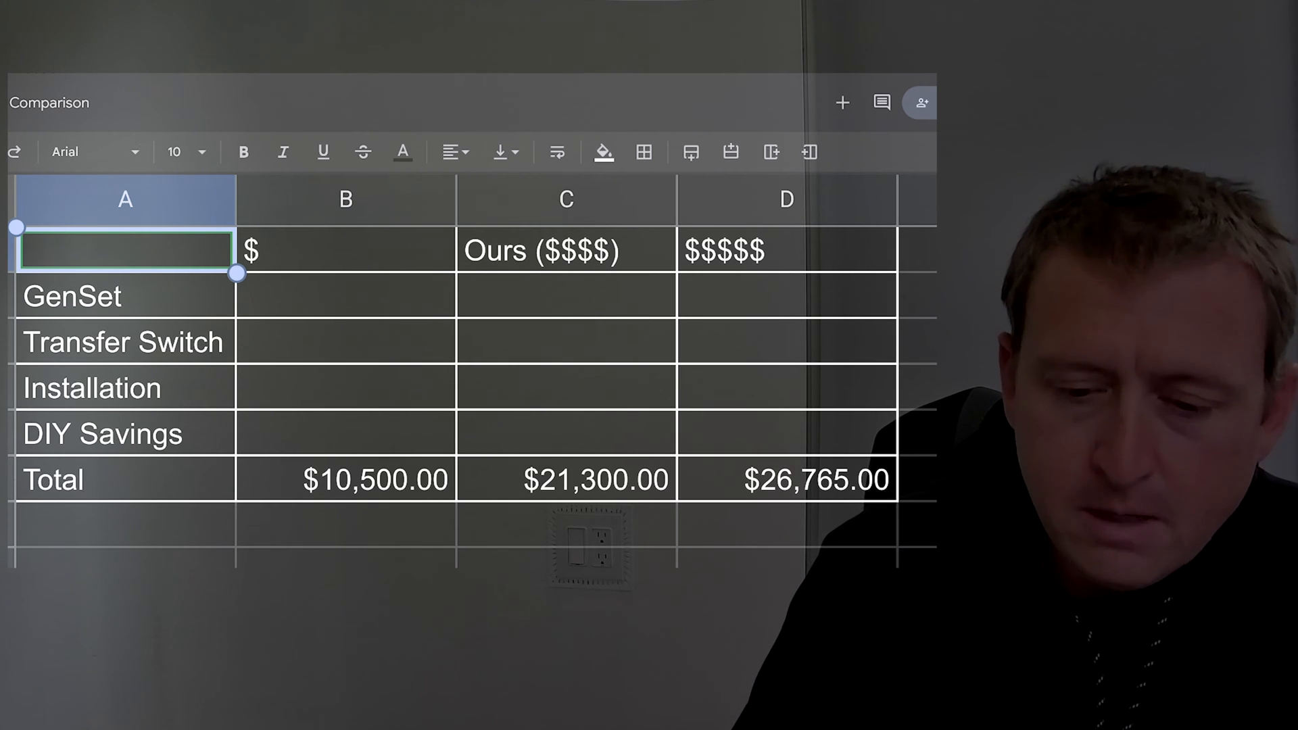
pyautogui.moveTo(378, 199)
pyautogui.mouseDown()
pyautogui.moveTo(236, 284)
pyautogui.moveTo(446, 507)
pyautogui.moveTo(412, 241)
pyautogui.mouseUp()
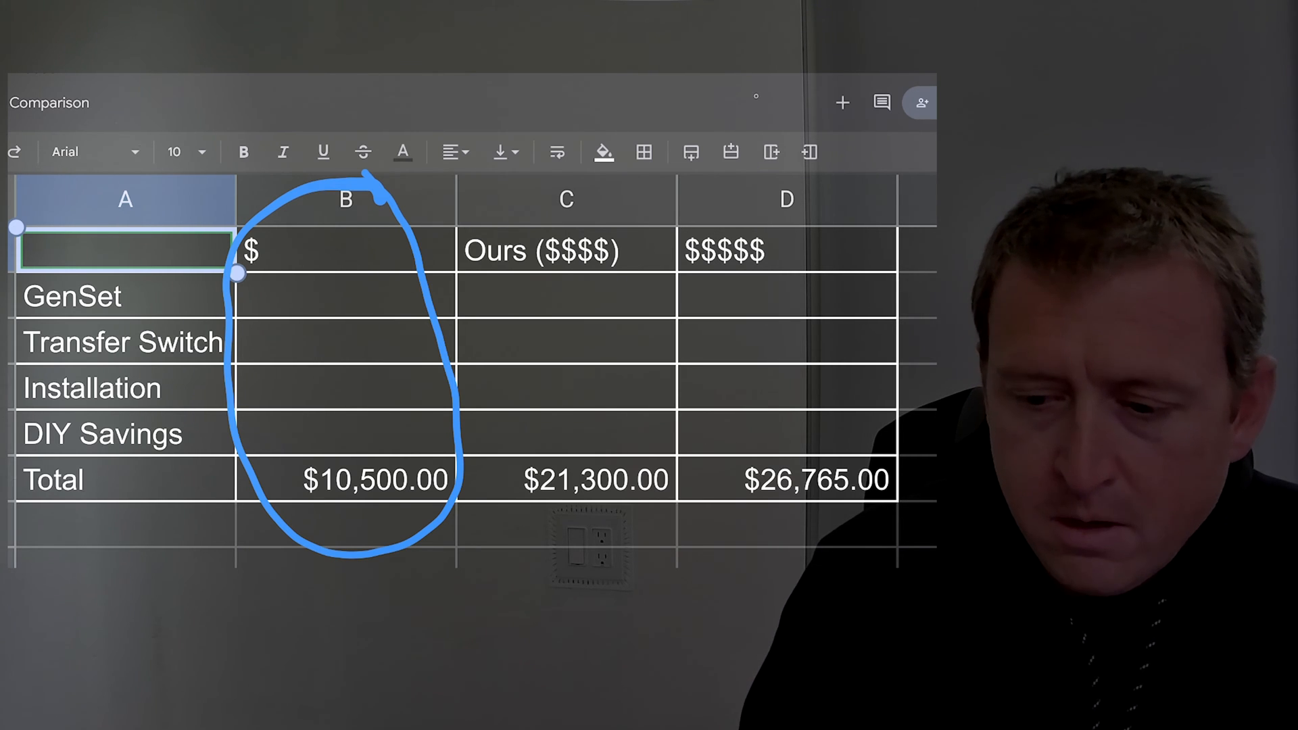
pyautogui.moveTo(632, 185)
pyautogui.mouseDown()
pyautogui.moveTo(447, 255)
pyautogui.moveTo(553, 538)
pyautogui.moveTo(677, 345)
pyautogui.moveTo(612, 180)
pyautogui.mouseUp()
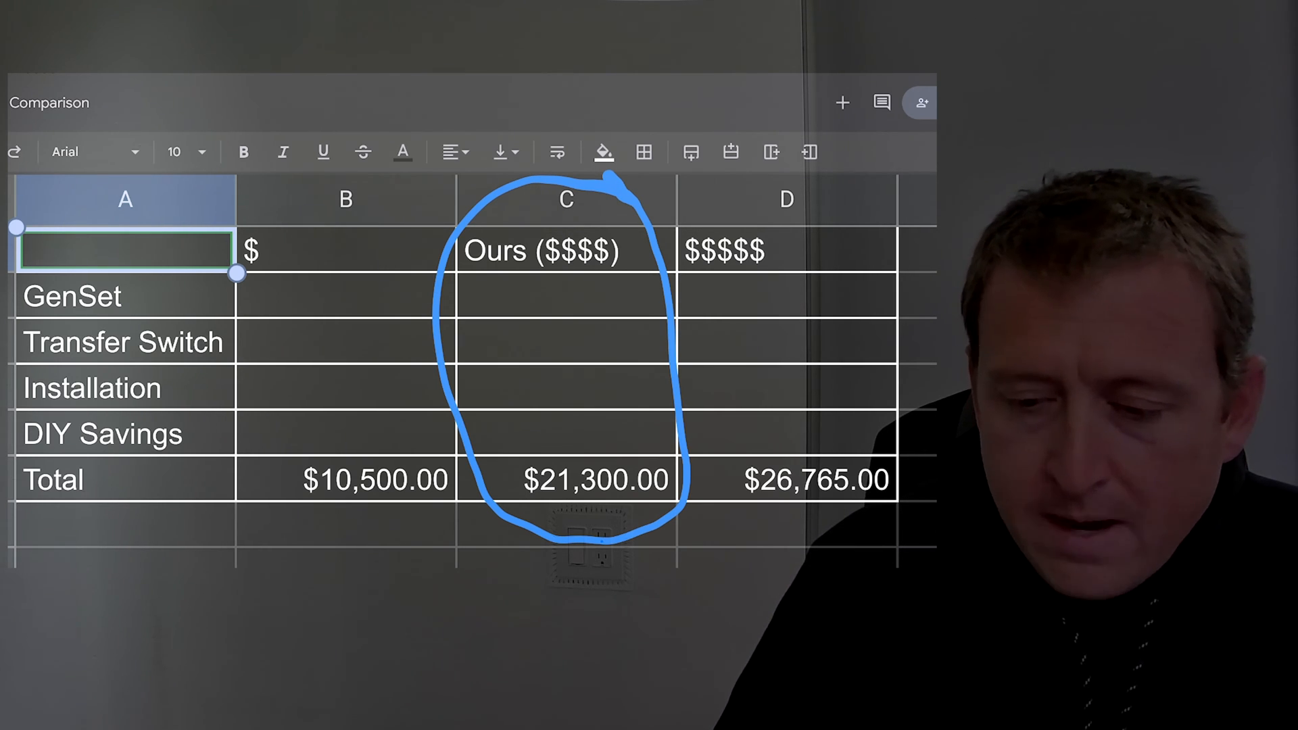
pyautogui.hotkey('ctrl', 'z')
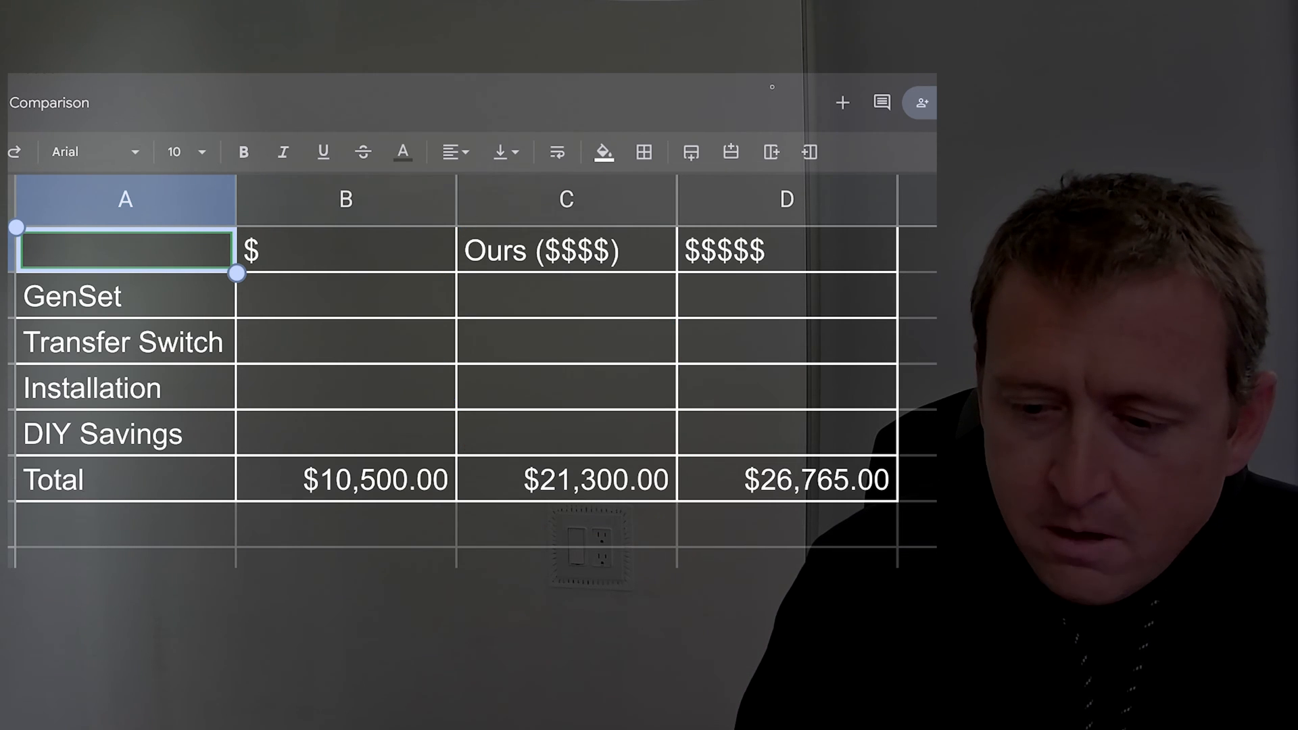
pyautogui.moveTo(880, 212)
pyautogui.mouseDown()
pyautogui.moveTo(690, 218)
pyautogui.moveTo(701, 508)
pyautogui.moveTo(919, 456)
pyautogui.moveTo(887, 235)
pyautogui.mouseUp()
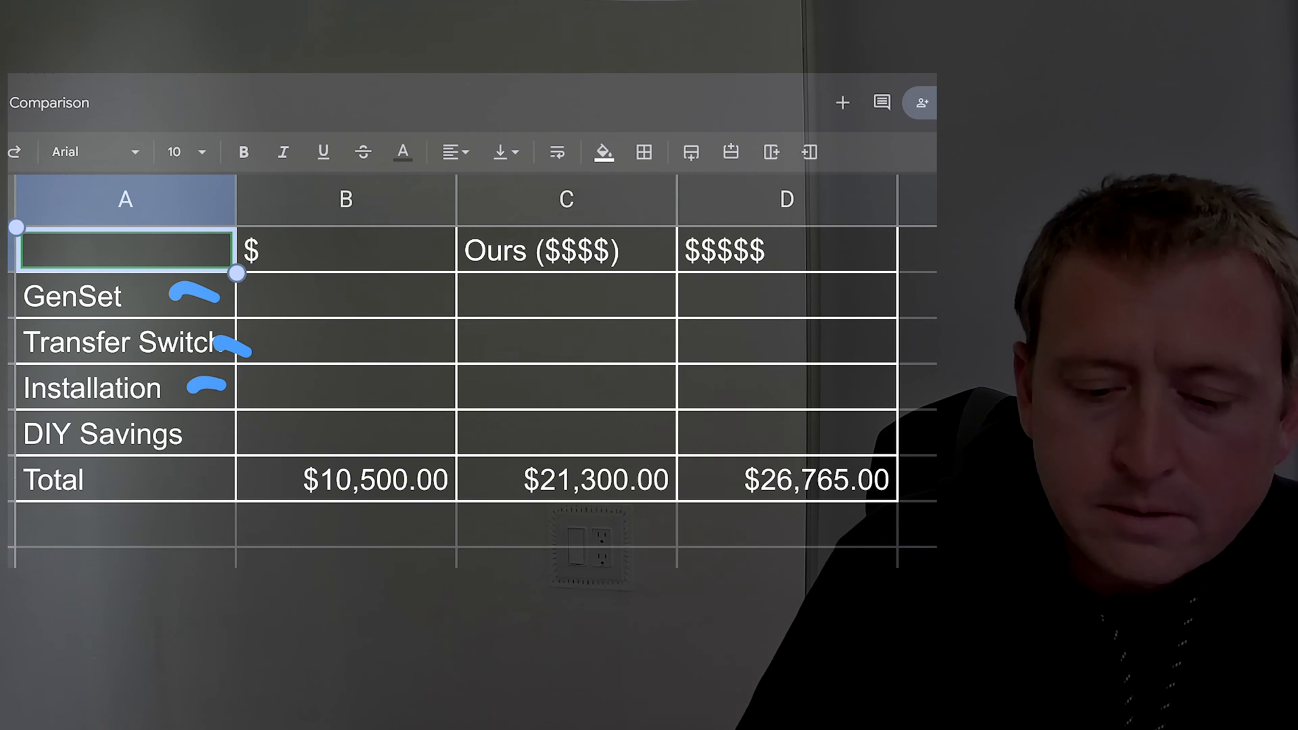
pyautogui.moveTo(202, 434); pyautogui.dragTo(229, 436)
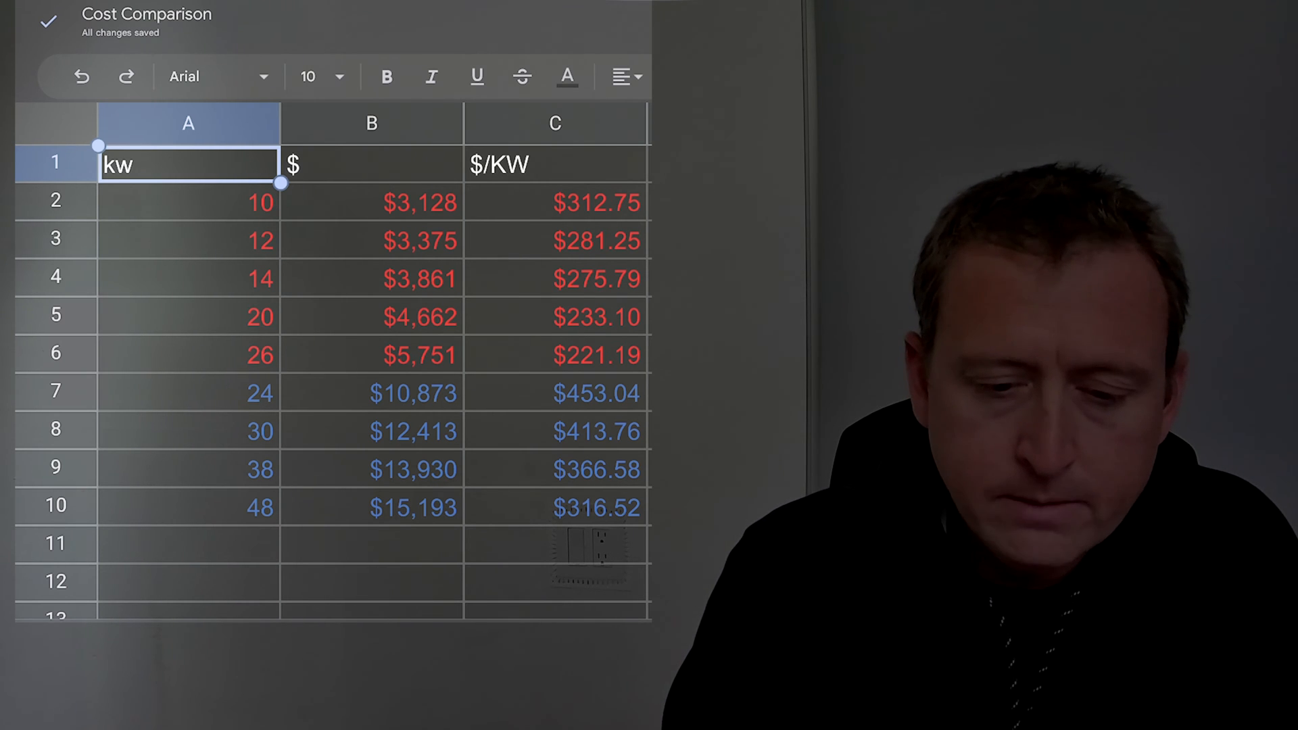
# Step: Draw annotation arrows down the kw column and the price column
pyautogui.moveTo(173, 183); pyautogui.dragTo(154, 543)
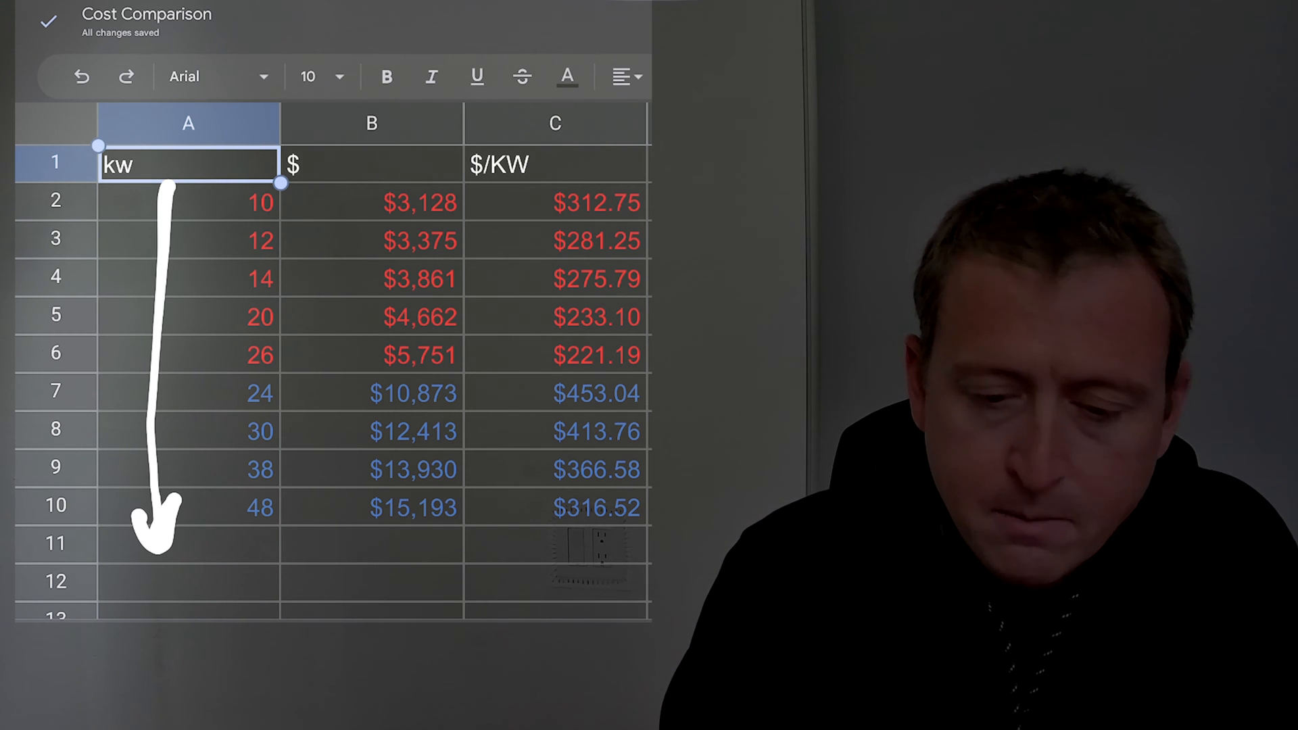
pyautogui.moveTo(322, 175)
pyautogui.mouseDown()
pyautogui.moveTo(309, 447)
pyautogui.moveTo(324, 502)
pyautogui.mouseUp()
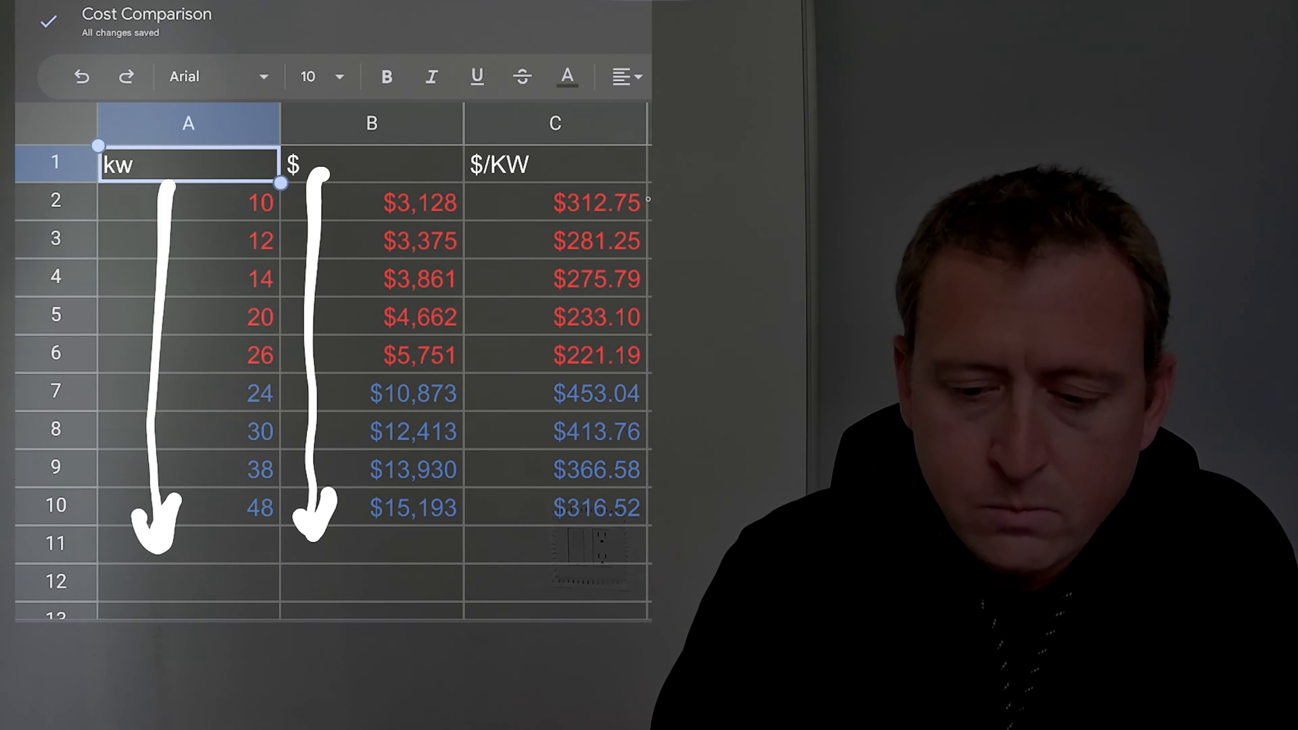
# Step: Bracket the five red rows and annotate them as AC 3600 RPM
pyautogui.moveTo(664, 190)
pyautogui.mouseDown()
pyautogui.moveTo(690, 274)
pyautogui.moveTo(665, 365)
pyautogui.mouseUp()
pyautogui.moveTo(767, 178)
pyautogui.mouseDown()
pyautogui.moveTo(741, 264)
pyautogui.moveTo(797, 243)
pyautogui.moveTo(786, 231)
pyautogui.mouseUp()
pyautogui.moveTo(842, 188); pyautogui.dragTo(852, 244)
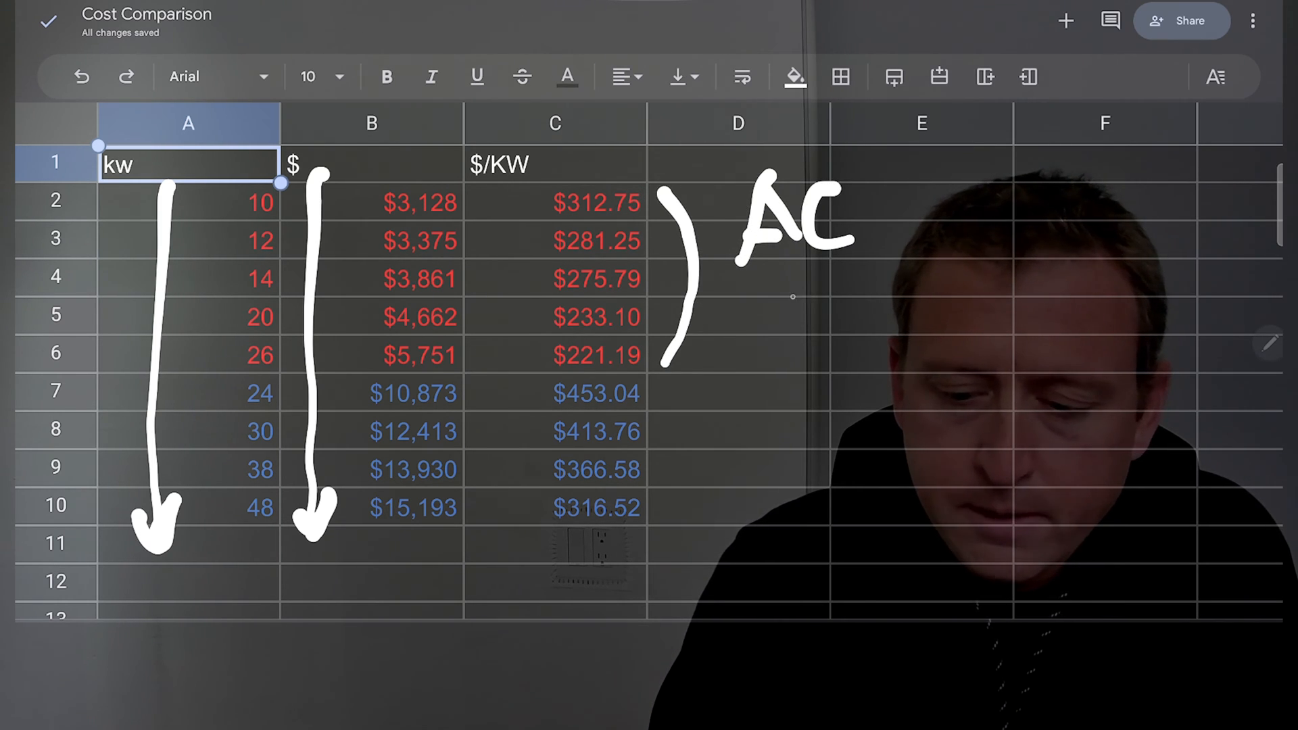
pyautogui.moveTo(793, 298); pyautogui.dragTo(812, 371)
pyautogui.moveTo(938, 294)
pyautogui.mouseDown()
pyautogui.moveTo(949, 349)
pyautogui.moveTo(974, 335)
pyautogui.mouseUp()
pyautogui.moveTo(1005, 284); pyautogui.dragTo(1009, 330)
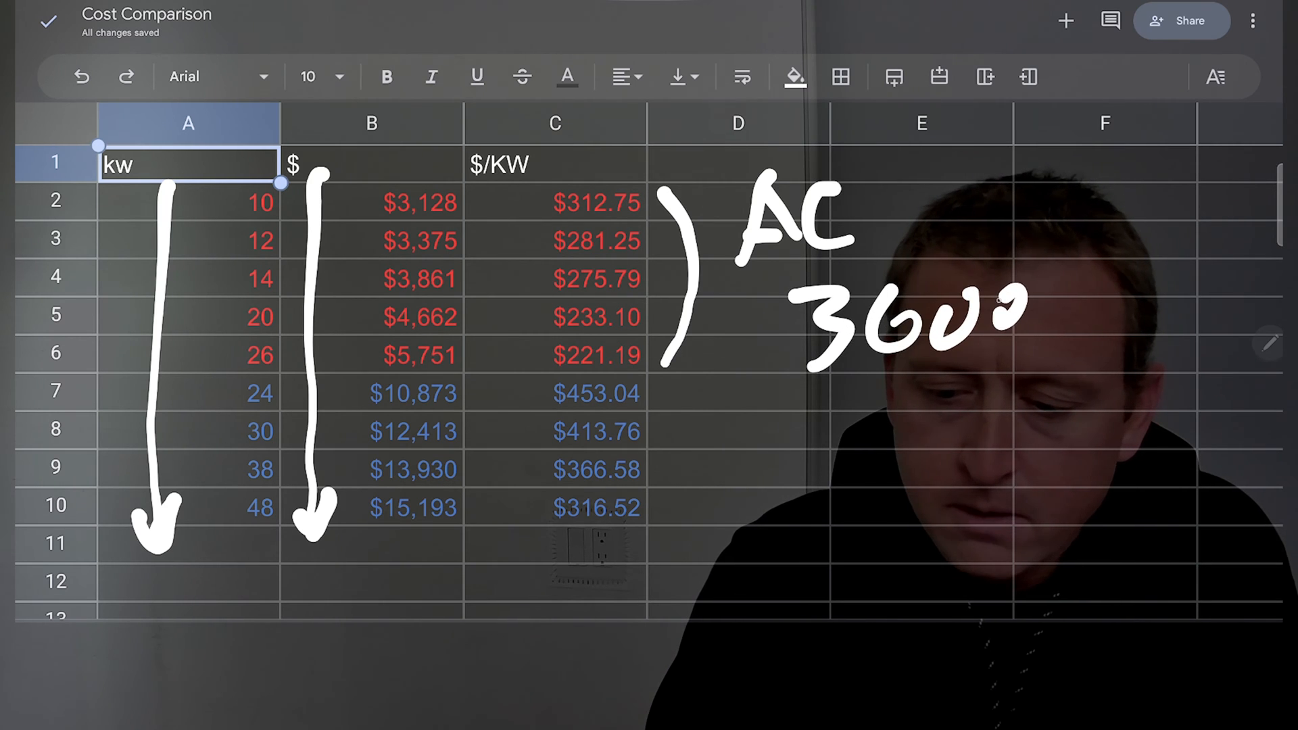
pyautogui.moveTo(1076, 269)
pyautogui.mouseDown()
pyautogui.moveTo(1073, 333)
pyautogui.moveTo(1115, 315)
pyautogui.moveTo(1125, 335)
pyautogui.mouseUp()
pyautogui.moveTo(1121, 272)
pyautogui.mouseDown()
pyautogui.moveTo(1147, 305)
pyautogui.moveTo(1233, 294)
pyautogui.mouseUp()
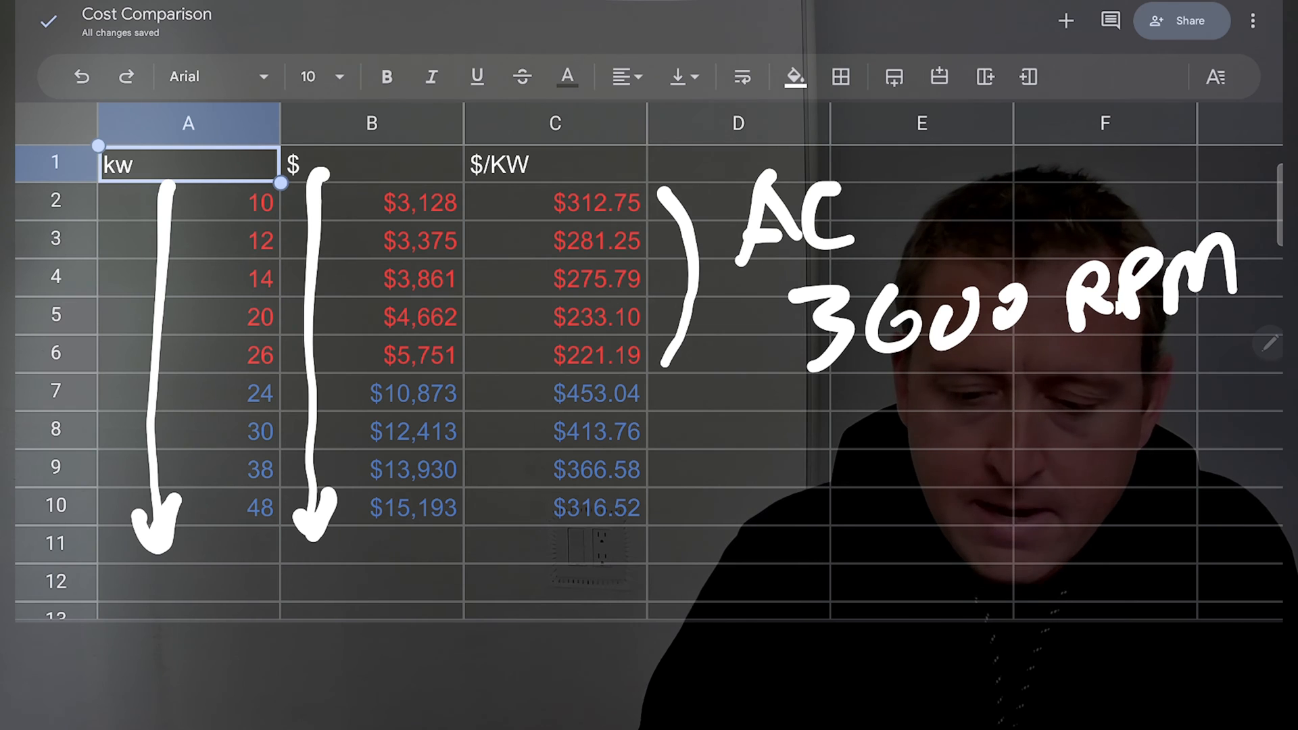
# Step: Bracket the blue rows and annotate them as LC 1600 RPM
pyautogui.moveTo(650, 386); pyautogui.dragTo(651, 386)
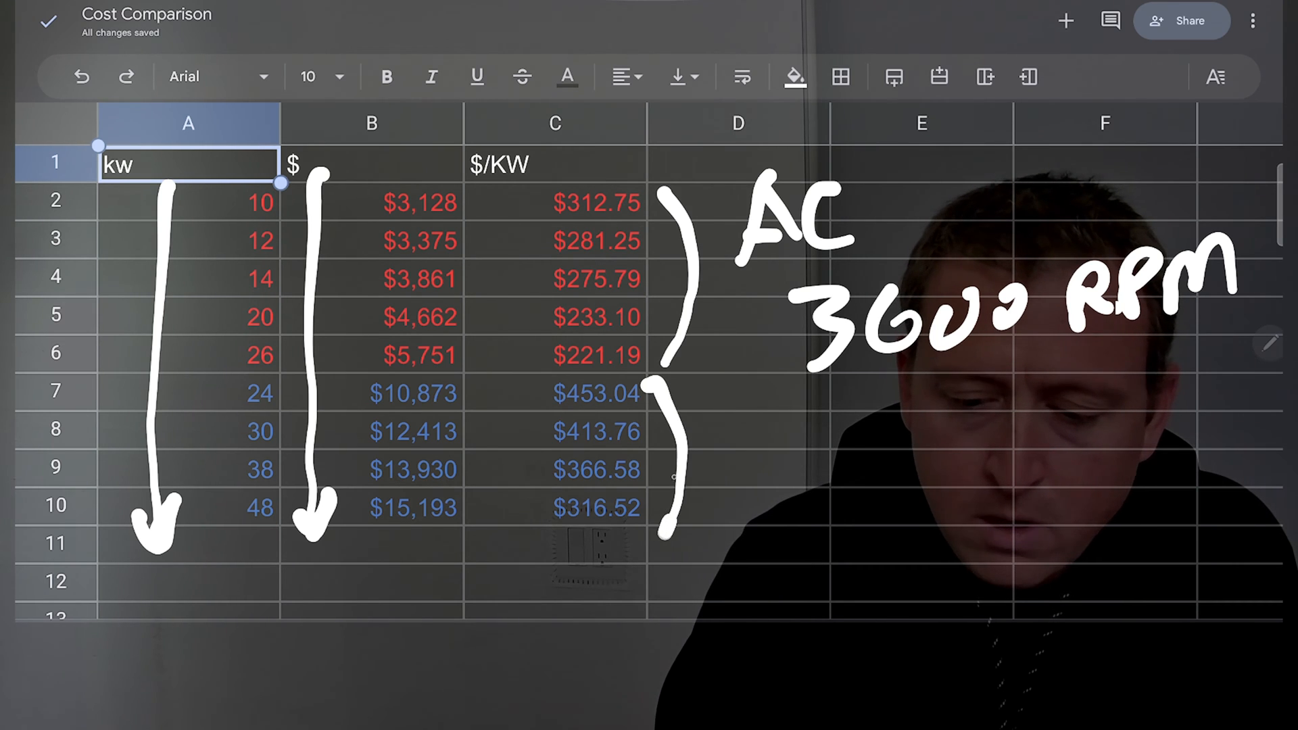
pyautogui.moveTo(828, 421); pyautogui.dragTo(822, 462)
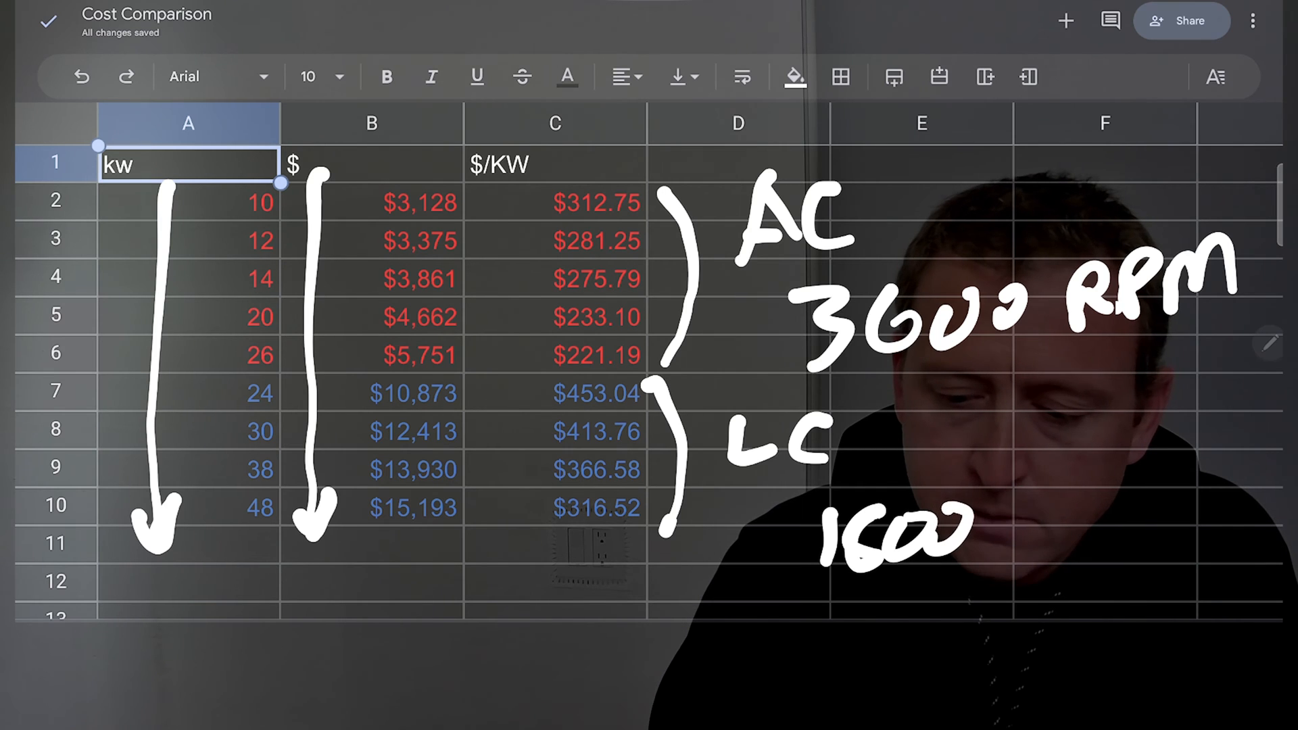
pyautogui.moveTo(1025, 487); pyautogui.dragTo(1066, 548)
pyautogui.moveTo(1091, 477); pyautogui.dragTo(1126, 559)
pyautogui.moveTo(1151, 487); pyautogui.dragTo(1228, 552)
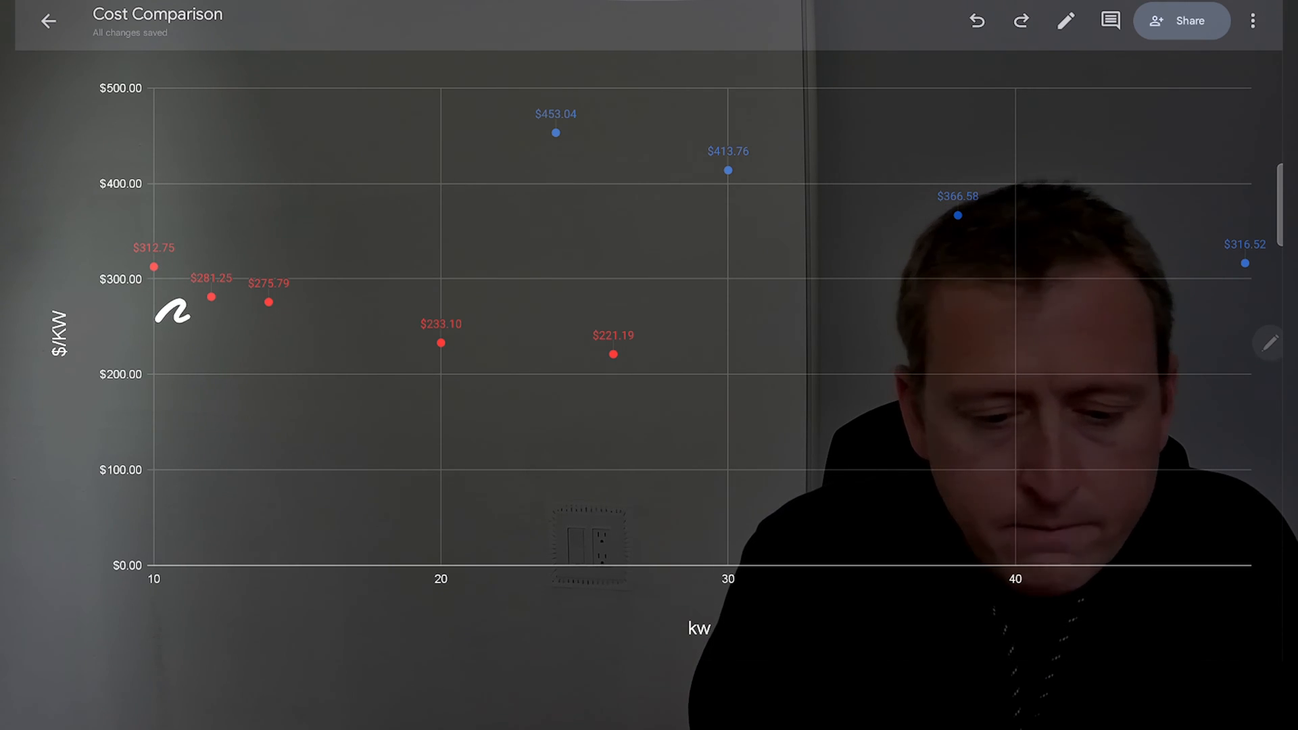
pyautogui.moveTo(146, 280); pyautogui.dragTo(624, 386)
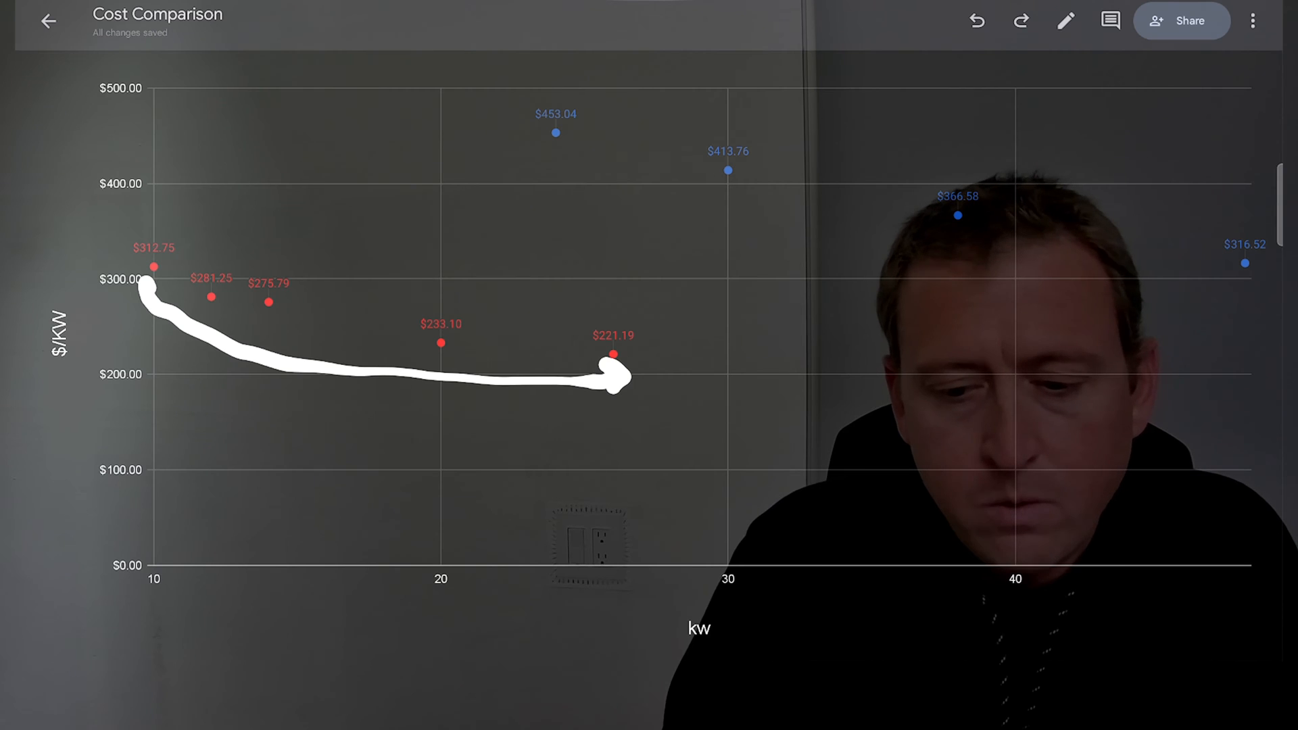
pyautogui.moveTo(556, 172)
pyautogui.mouseDown()
pyautogui.moveTo(798, 247)
pyautogui.moveTo(1207, 301)
pyautogui.mouseUp()
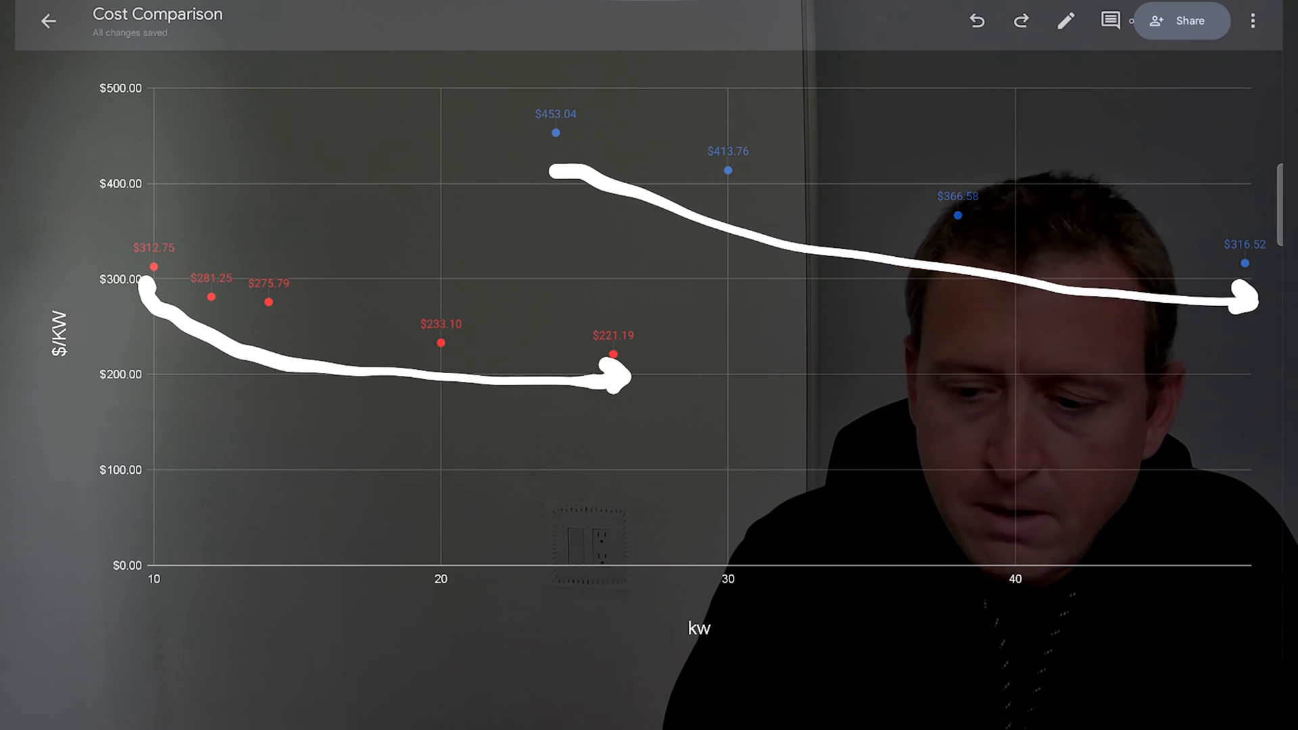
pyautogui.hotkey('ctrl', 'z')
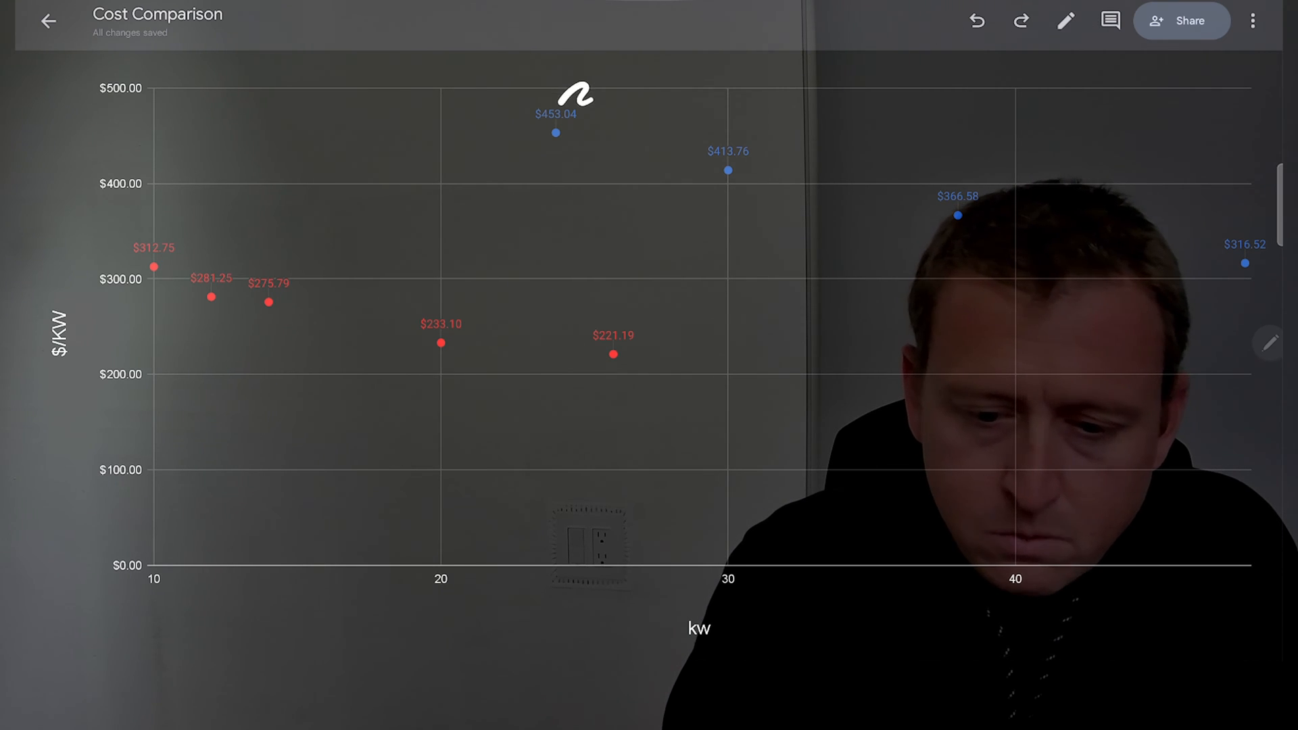
pyautogui.moveTo(584, 93); pyautogui.dragTo(589, 96)
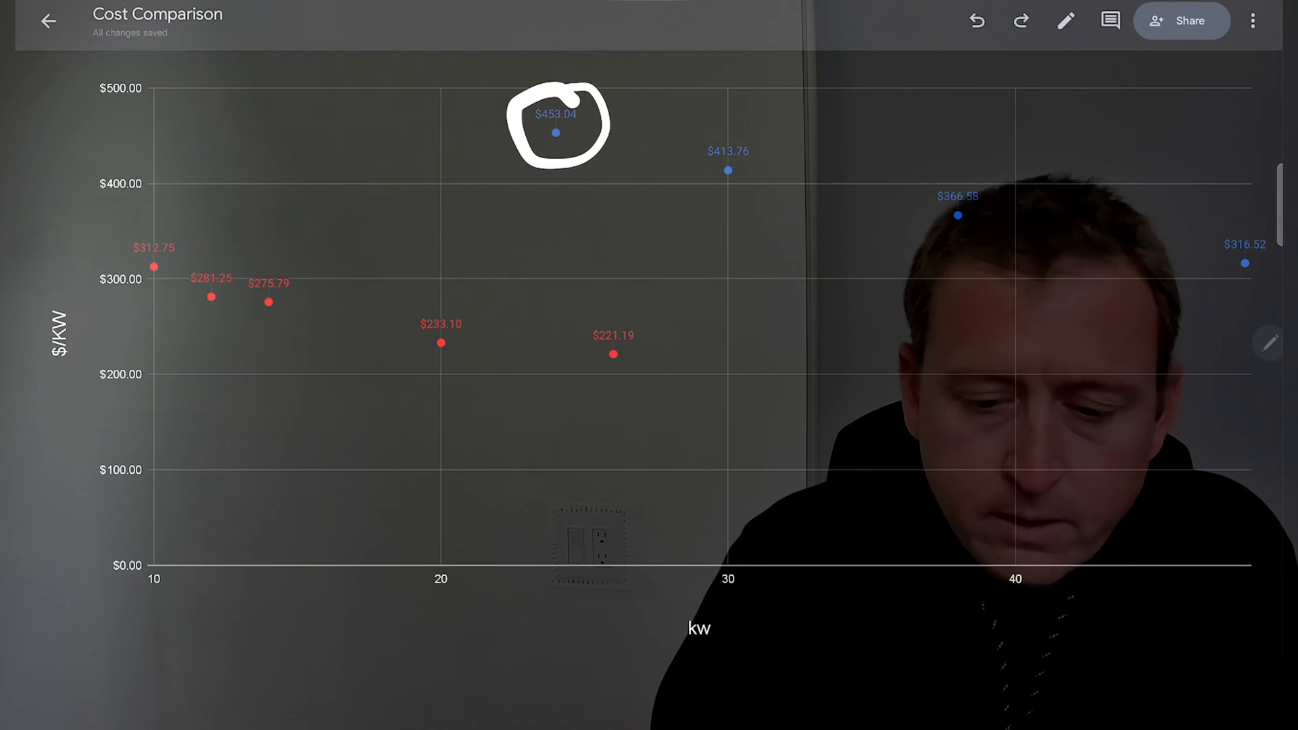
pyautogui.moveTo(631, 305)
pyautogui.mouseDown()
pyautogui.moveTo(580, 389)
pyautogui.moveTo(630, 305)
pyautogui.mouseUp()
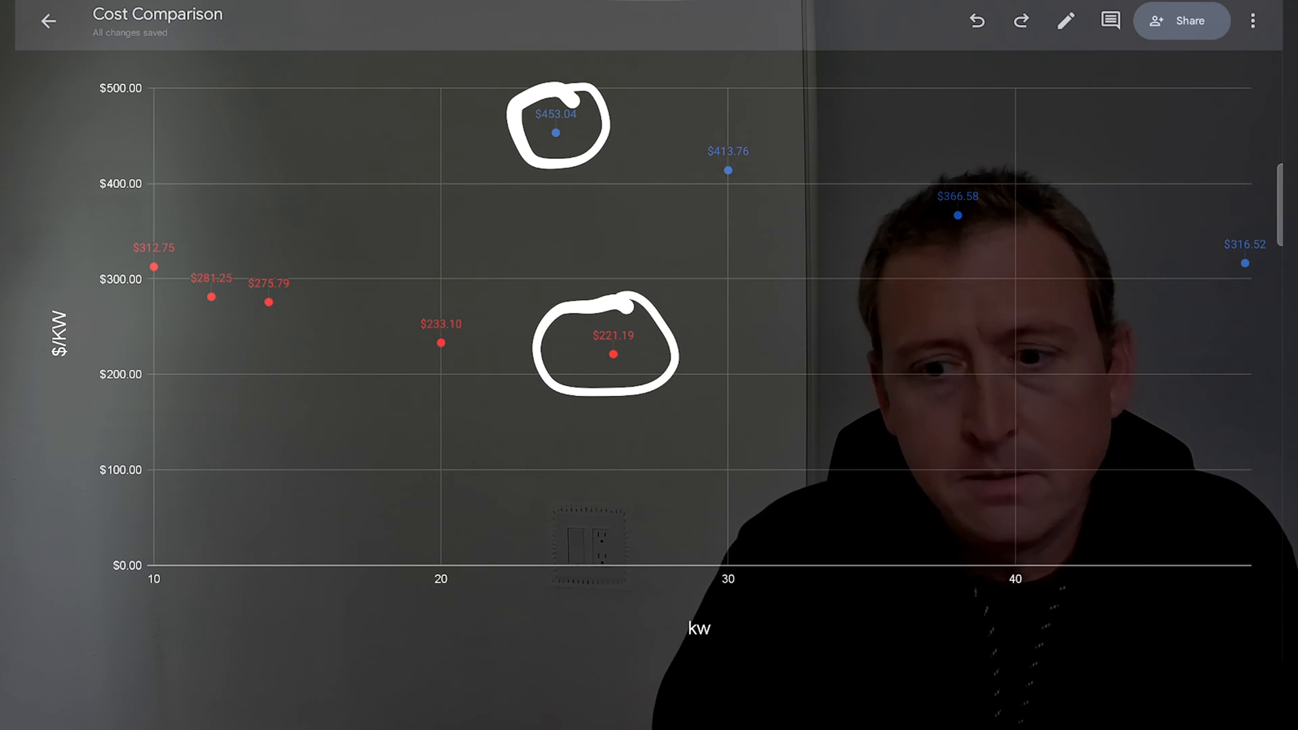
pyautogui.press('Escape')
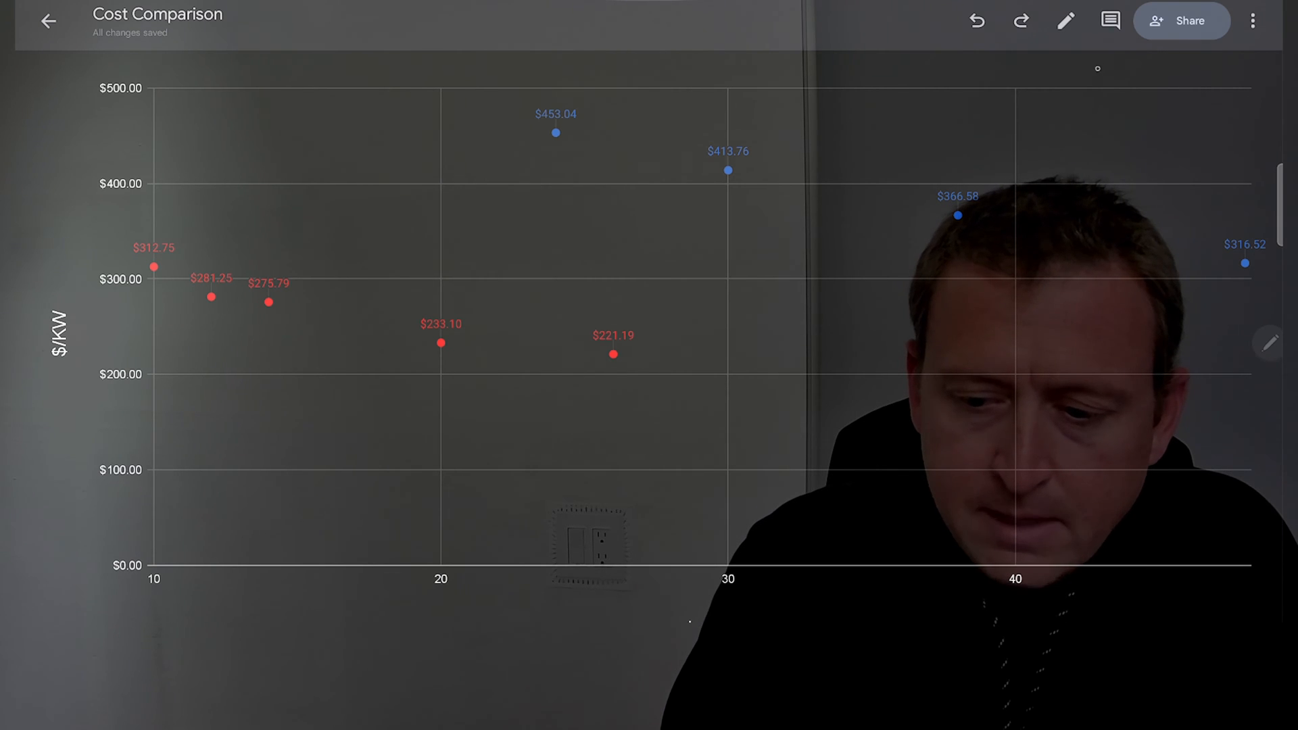
pyautogui.moveTo(709, 341)
pyautogui.mouseDown()
pyautogui.moveTo(740, 335)
pyautogui.moveTo(710, 369)
pyautogui.mouseUp()
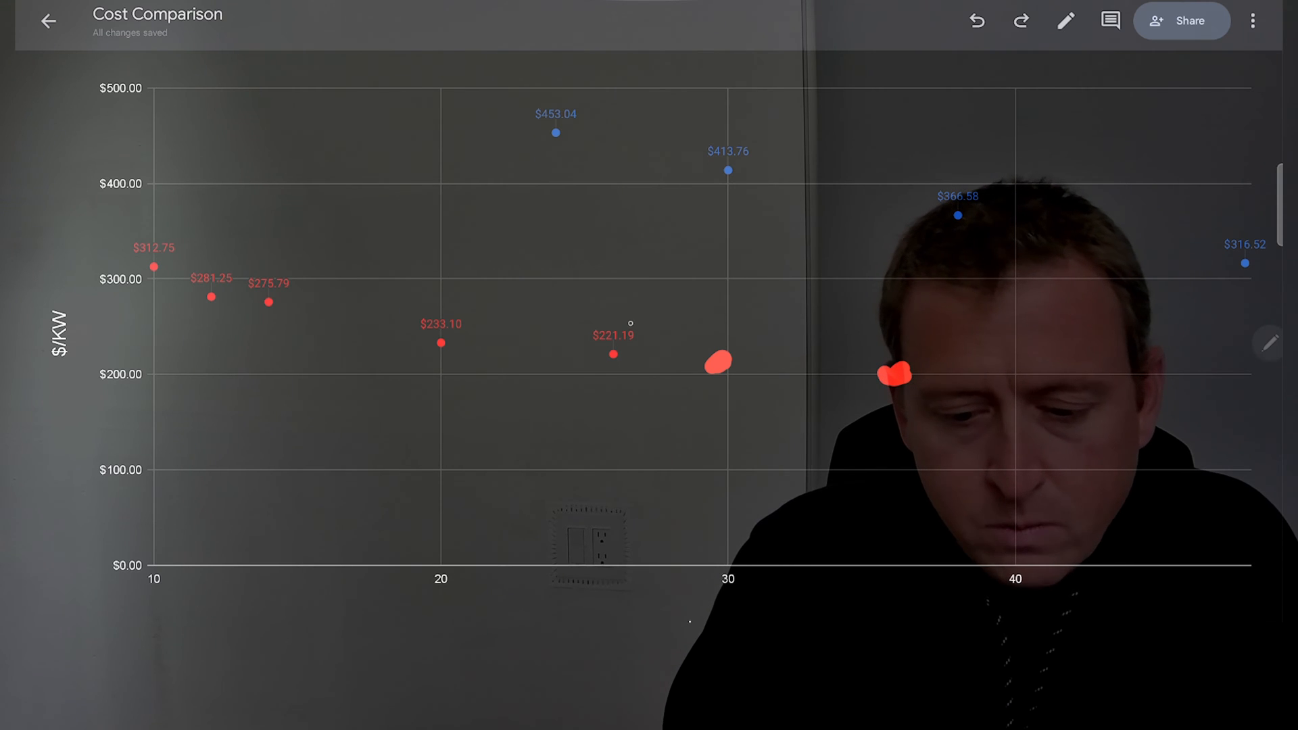
pyautogui.moveTo(630, 324); pyautogui.dragTo(627, 327)
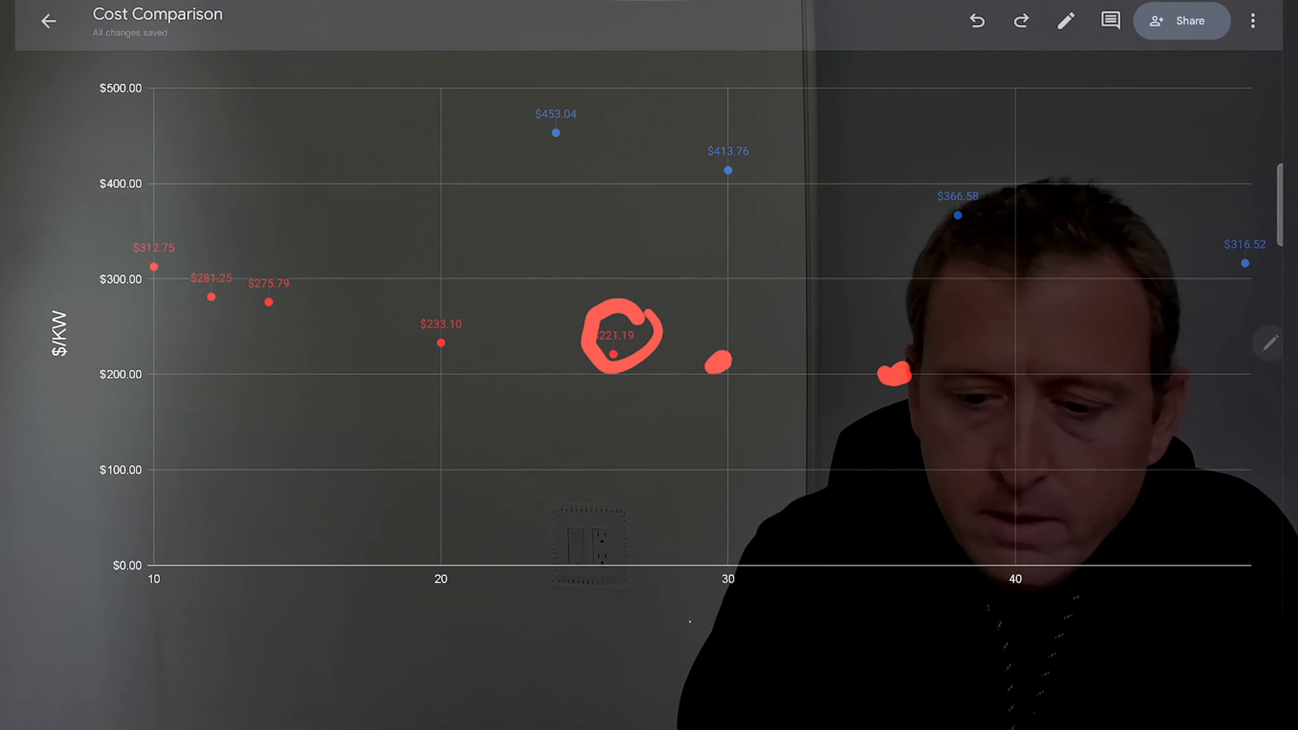
pyautogui.moveTo(554, 90)
pyautogui.mouseDown()
pyautogui.moveTo(547, 107)
pyautogui.moveTo(584, 152)
pyautogui.moveTo(557, 82)
pyautogui.mouseUp()
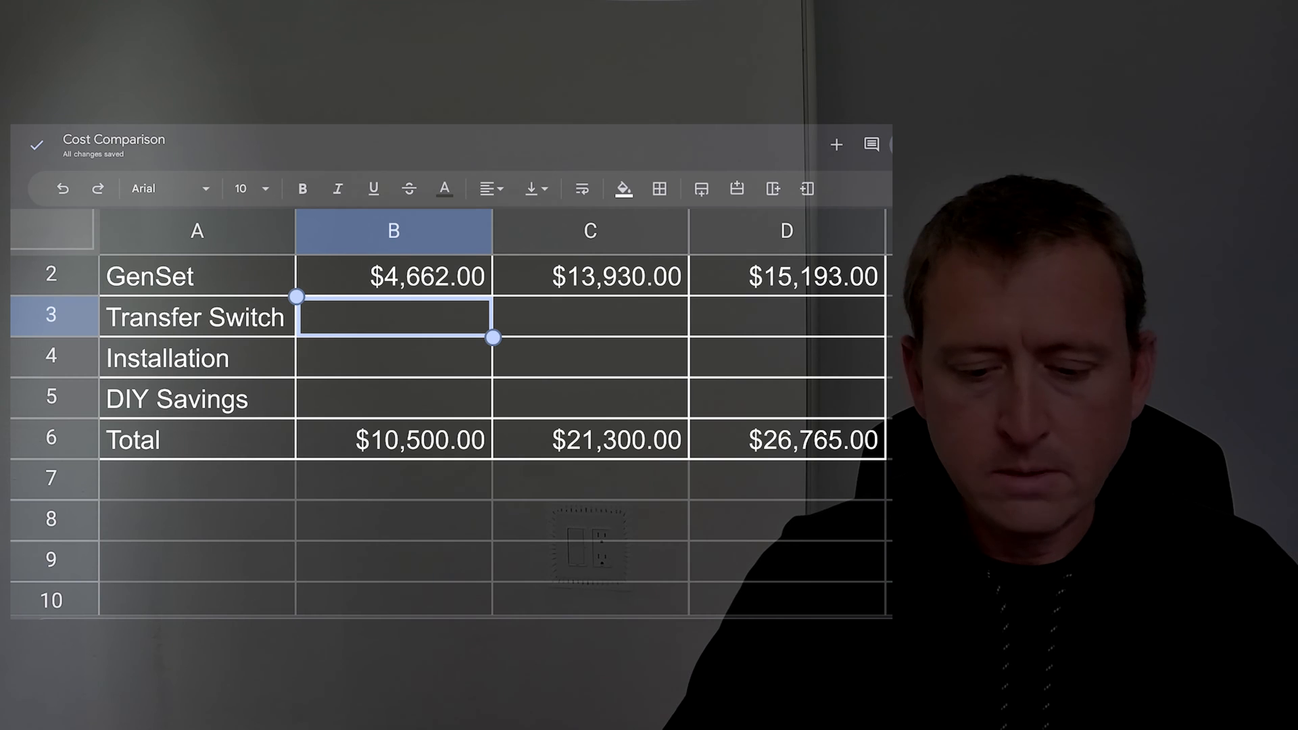
# Step: Switch to the sheet tab holding the kw / $ / $/KW price table
pyautogui.hotkey('ctrl', 'shift', 'pagedown')
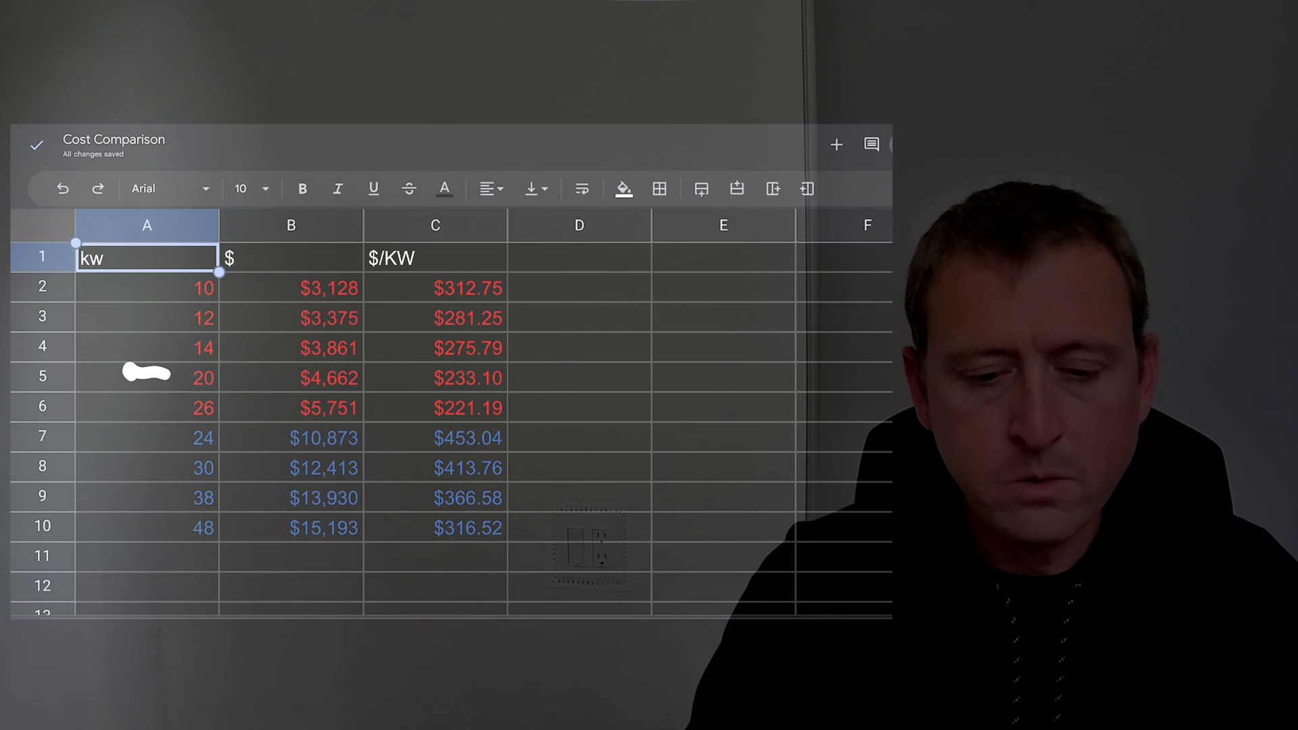
# Step: Mark the 38 kW row for reference, then clear the on-screen marks
pyautogui.moveTo(135, 501); pyautogui.dragTo(169, 491)
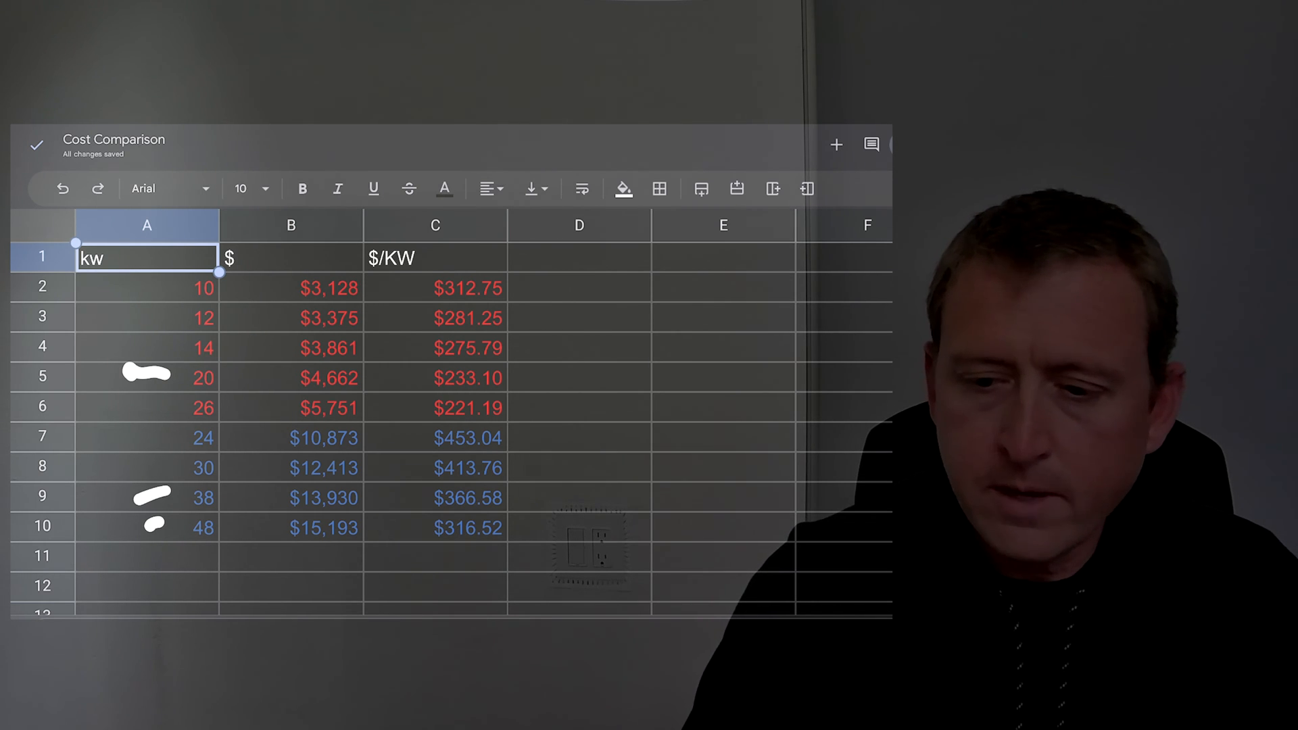
pyautogui.press('Escape')
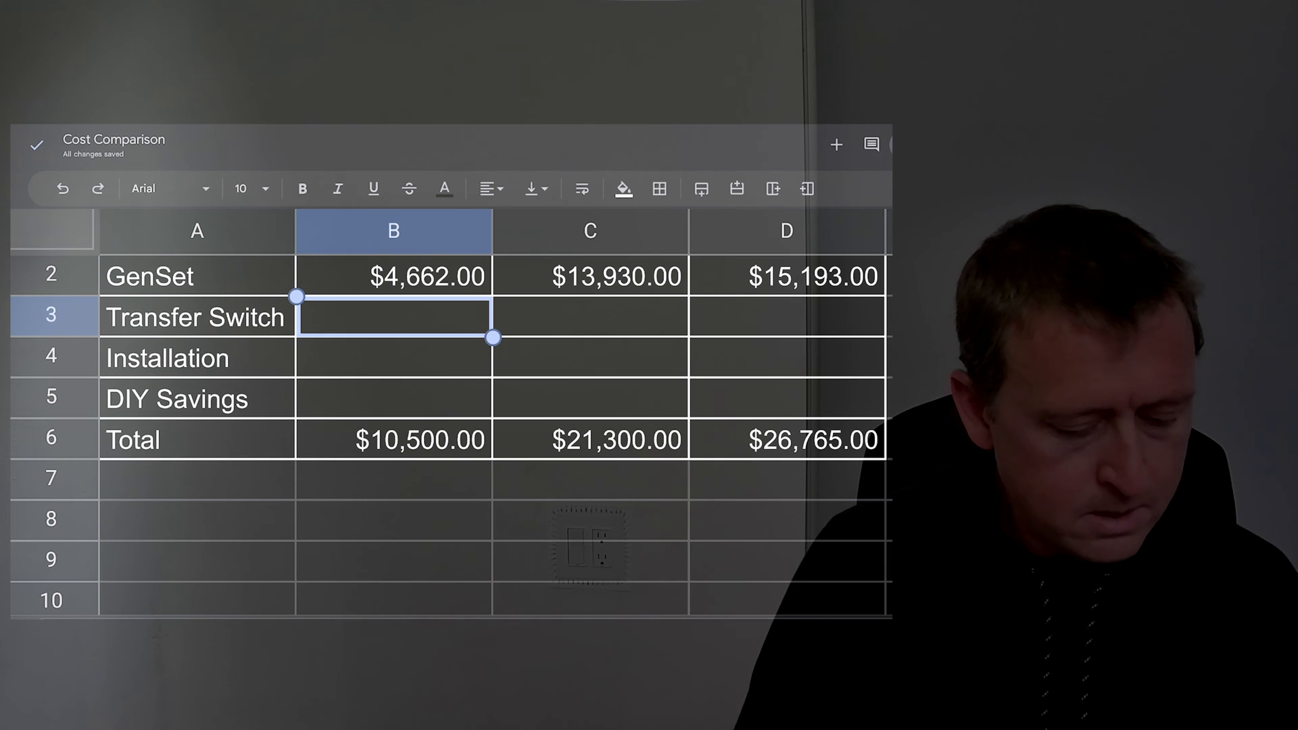
pyautogui.write('850')
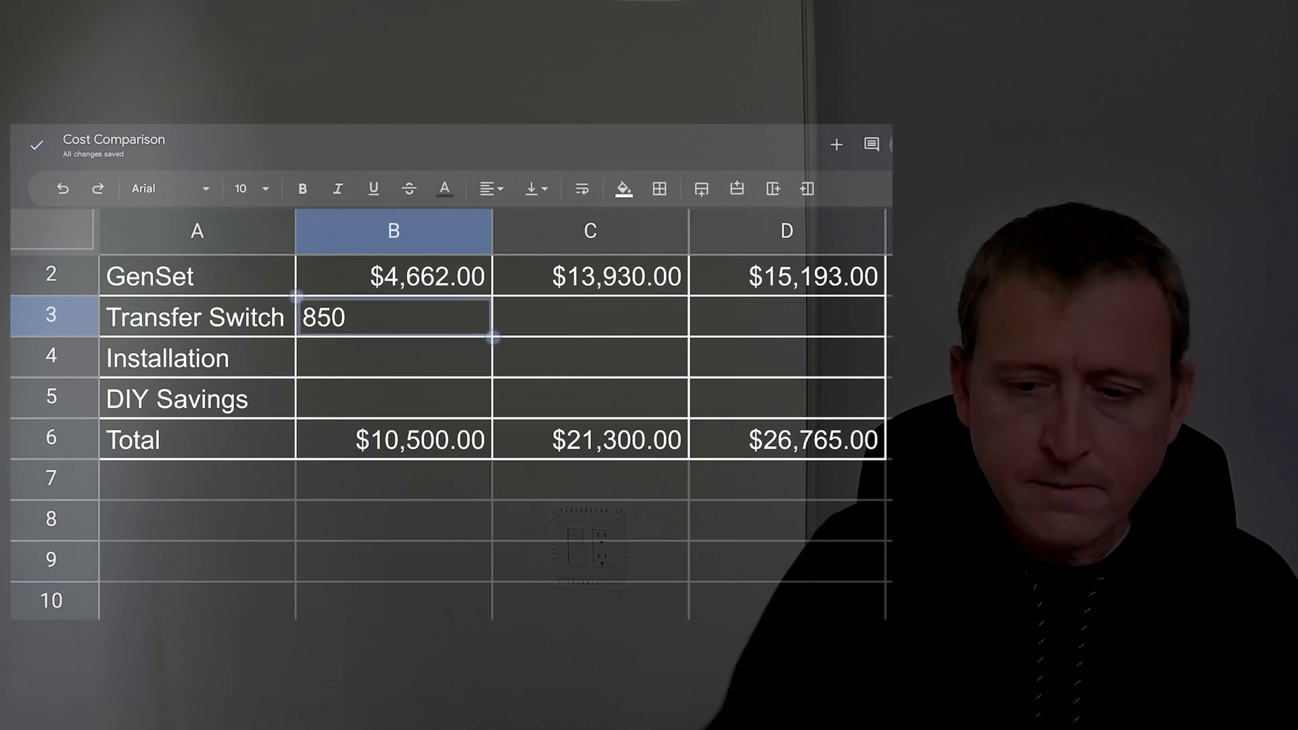
# Step: Enter Transfer Switch prices of 850 in B3, 850 in C3 and 1390 in D3
pyautogui.press('Return')
pyautogui.press('Right')
pyautogui.press('Up')
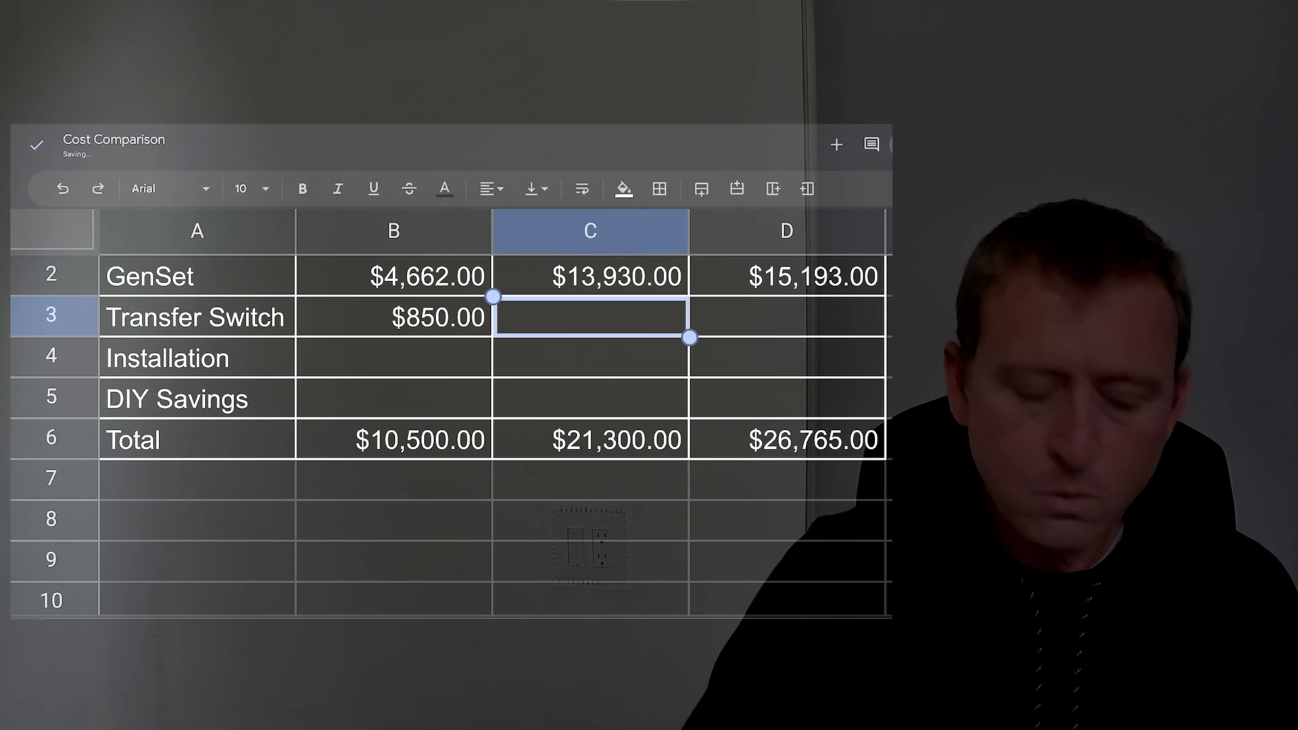
pyautogui.write('850')
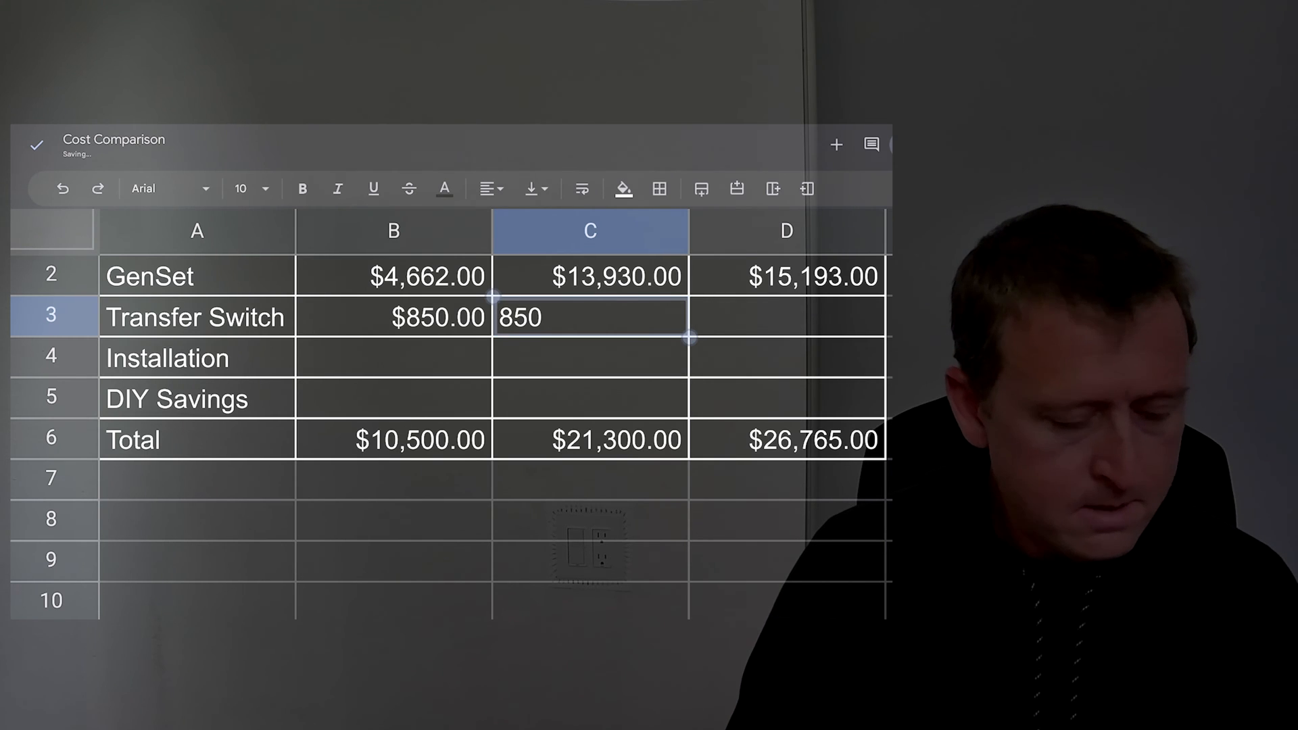
pyautogui.press('Tab')
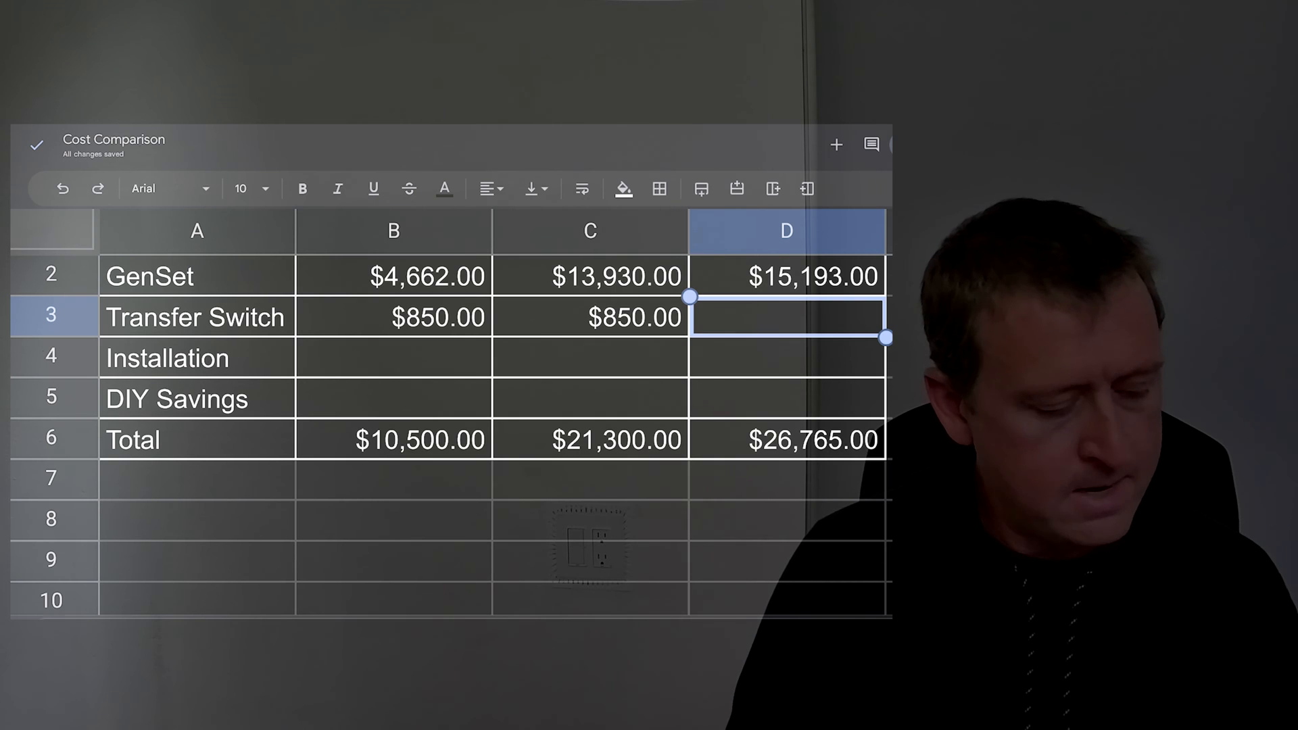
pyautogui.write('1')
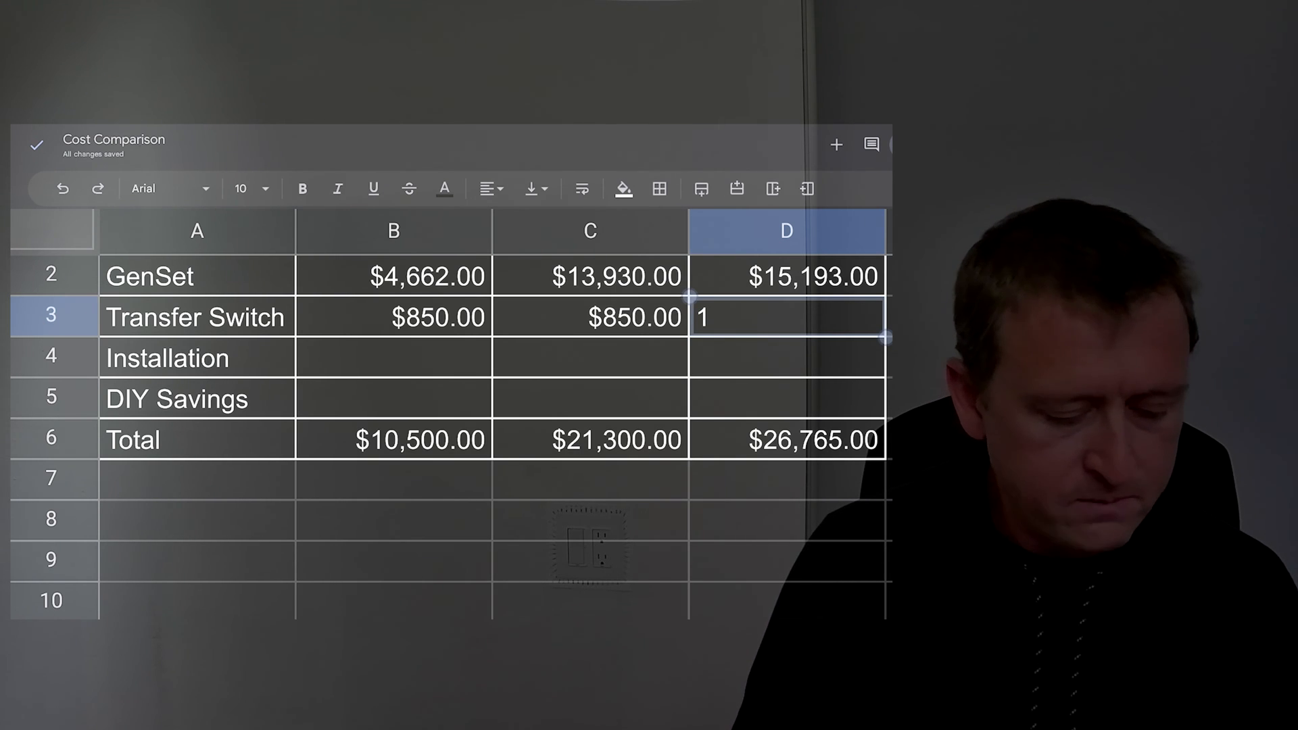
pyautogui.write('390')
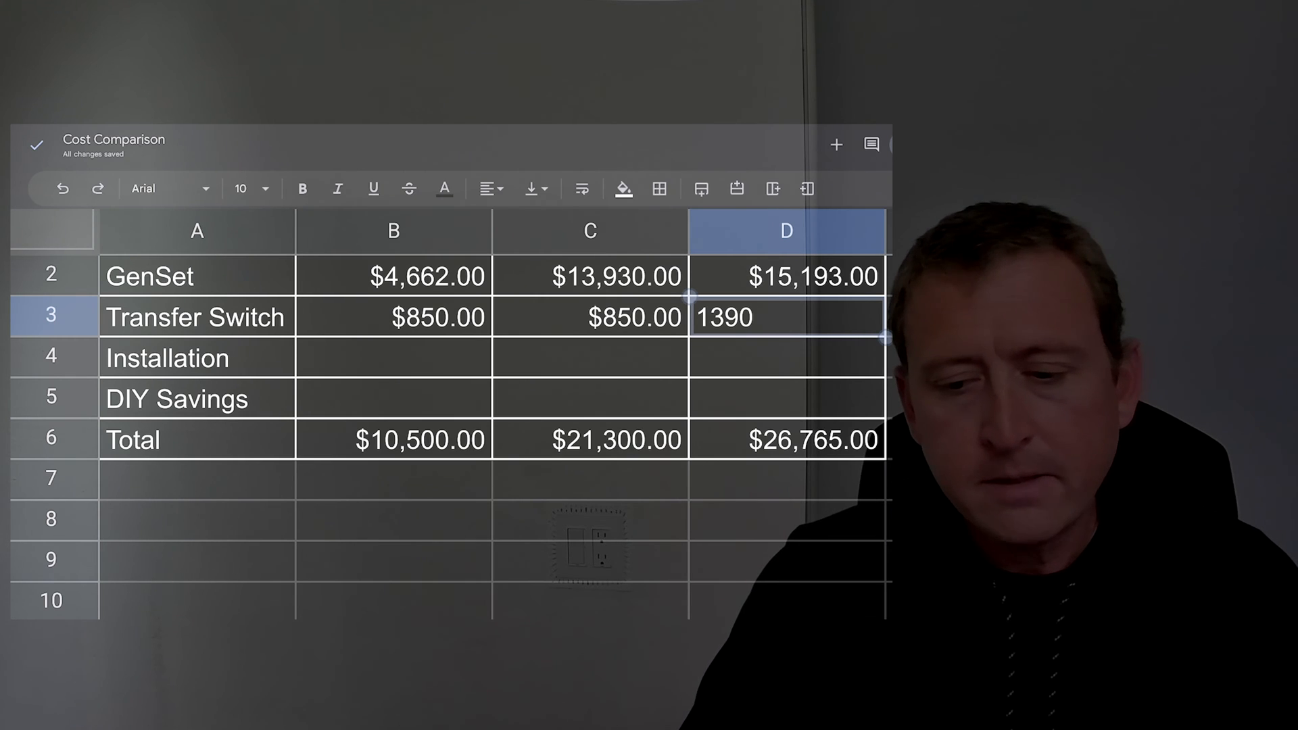
pyautogui.press('Return')
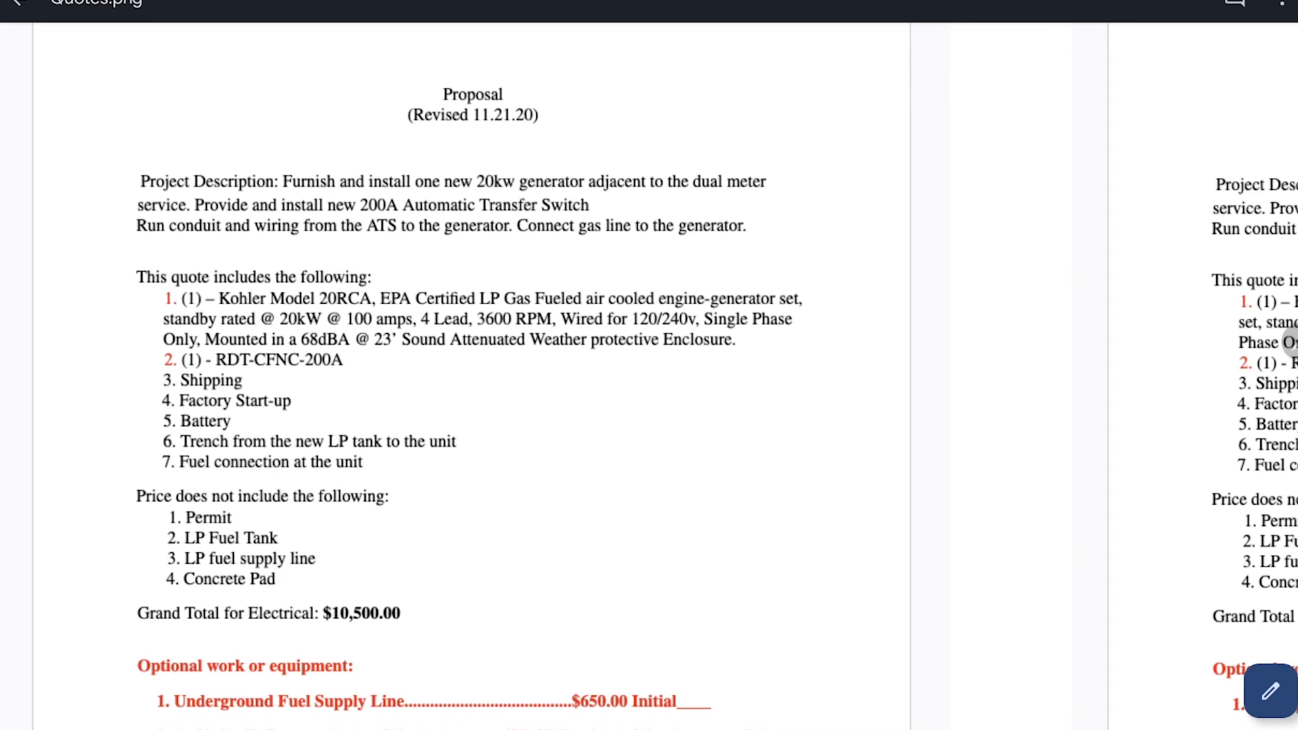
# Step: Circle 20kw, mark line items 1 and 2, and underline the $10,500.00 grand total
pyautogui.moveTo(527, 183); pyautogui.dragTo(487, 218)
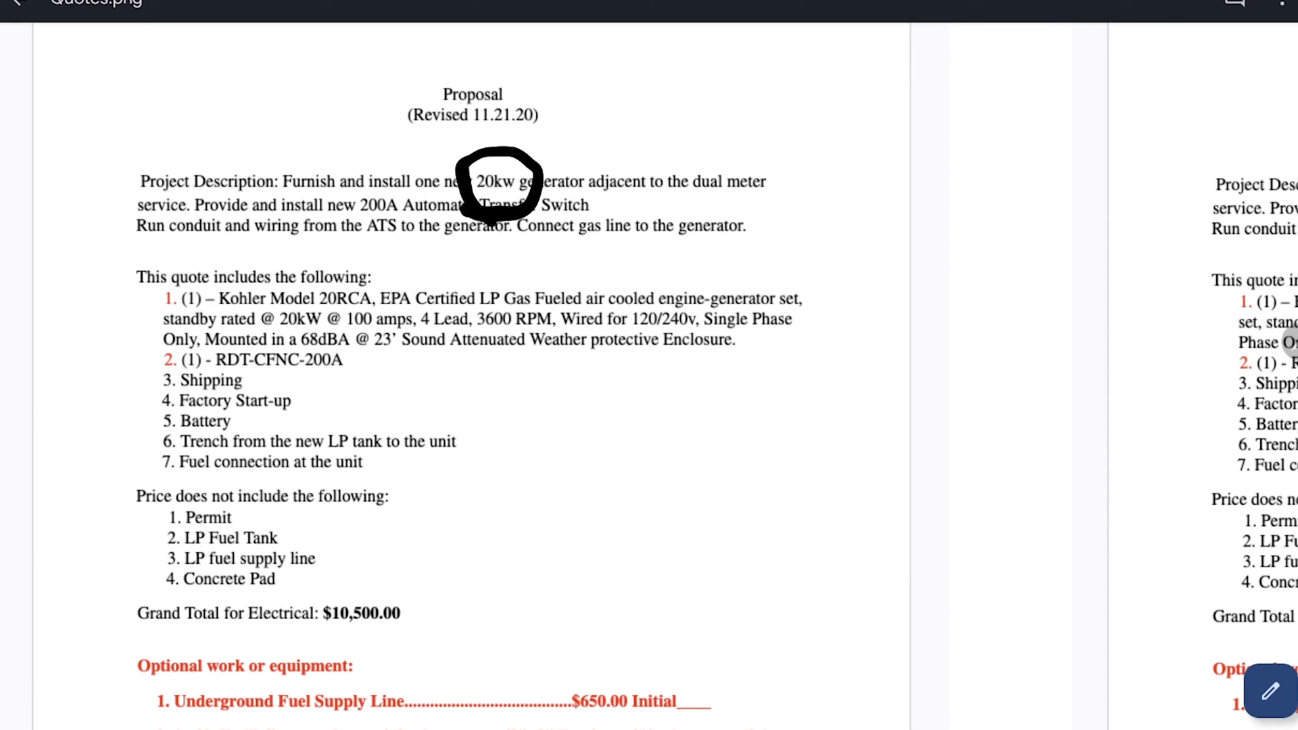
pyautogui.moveTo(111, 295); pyautogui.dragTo(142, 298)
pyautogui.moveTo(109, 362); pyautogui.dragTo(137, 355)
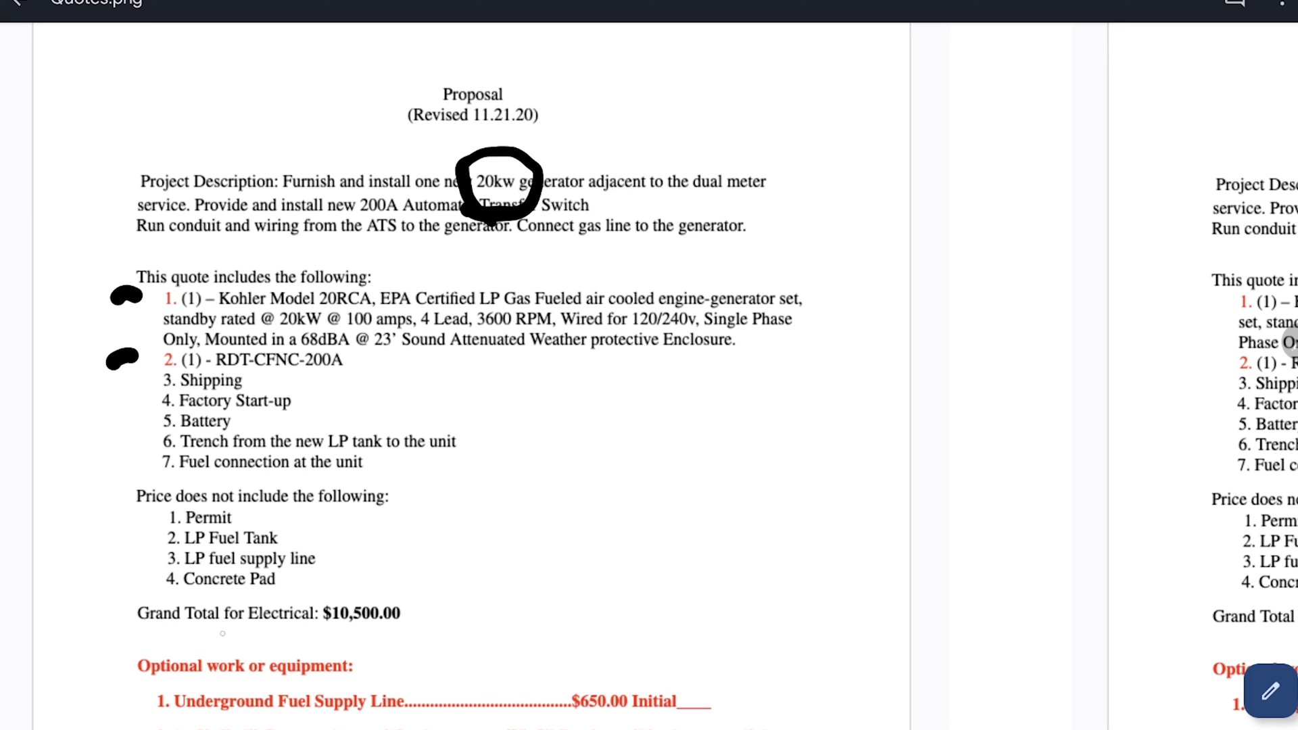
pyautogui.moveTo(119, 636); pyautogui.dragTo(412, 637)
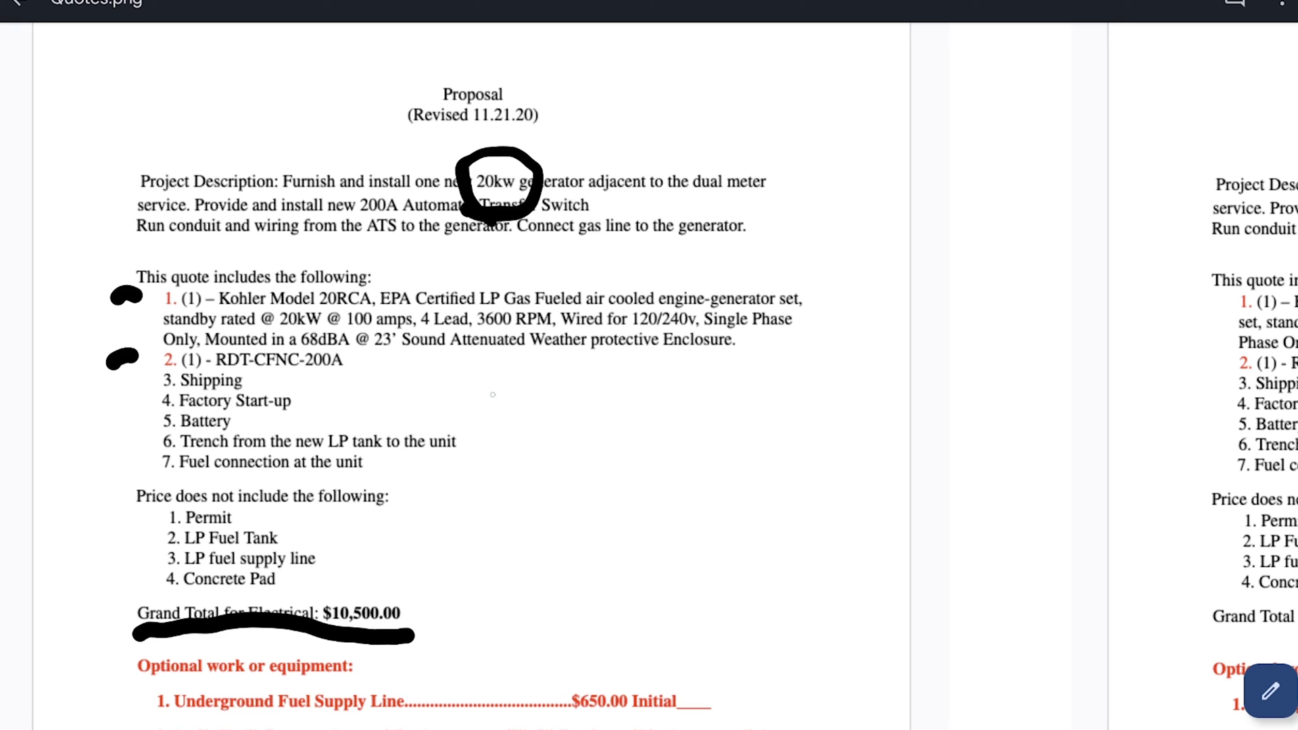
# Step: Bracket the included items beside the list, then clear all the hand-drawn markings
pyautogui.moveTo(478, 381); pyautogui.dragTo(432, 594)
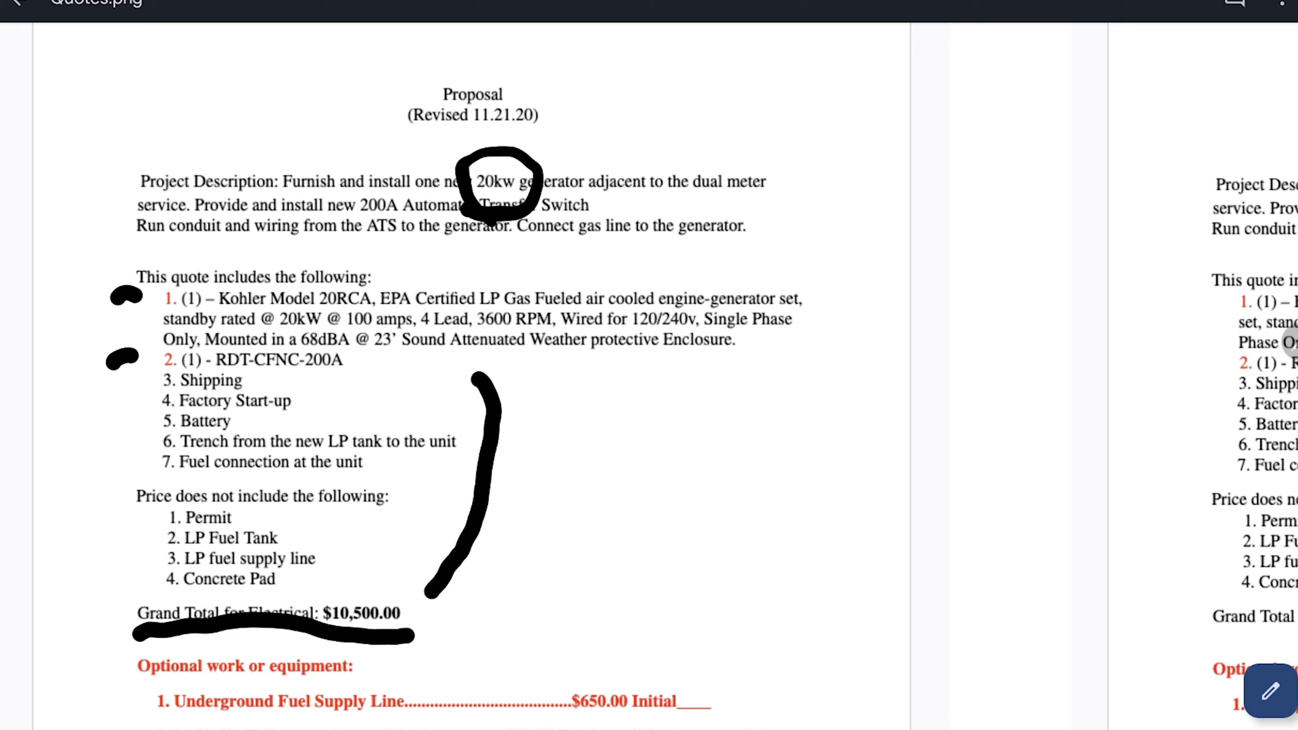
pyautogui.hotkey('ctrl', 'z')
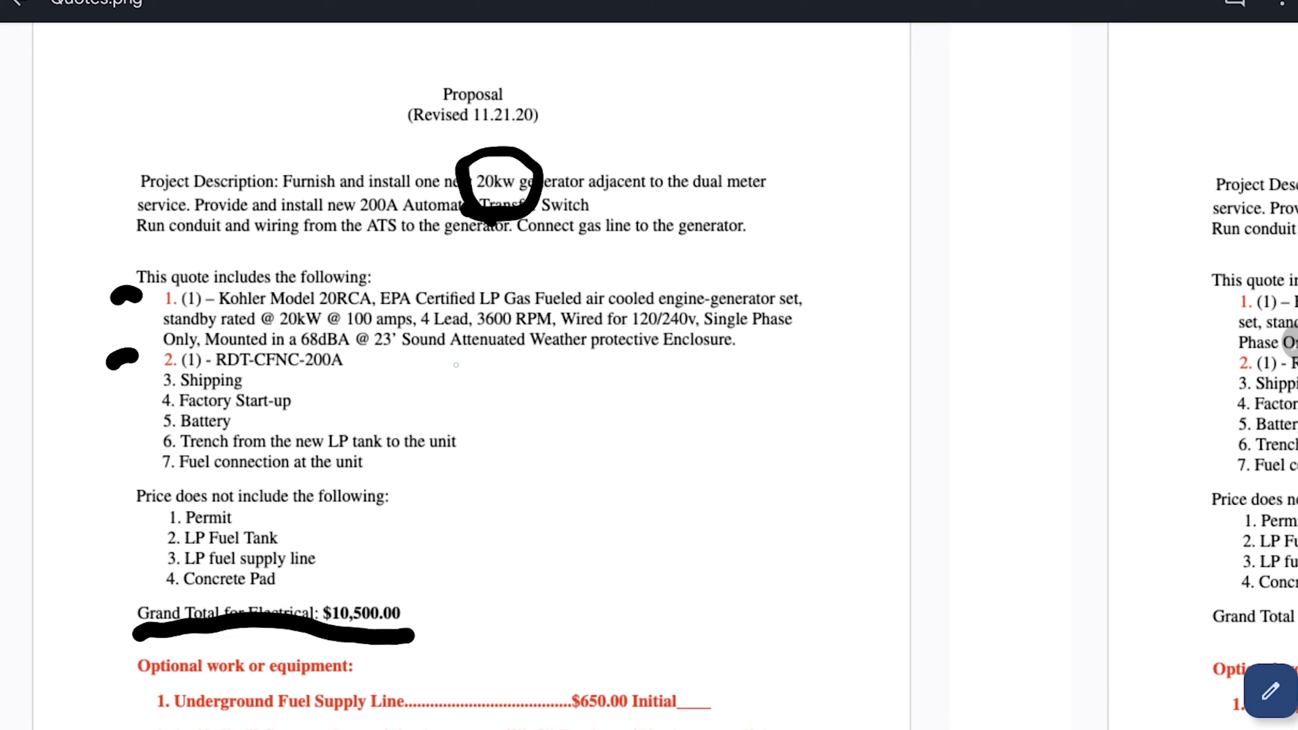
pyautogui.moveTo(457, 363); pyautogui.dragTo(457, 473)
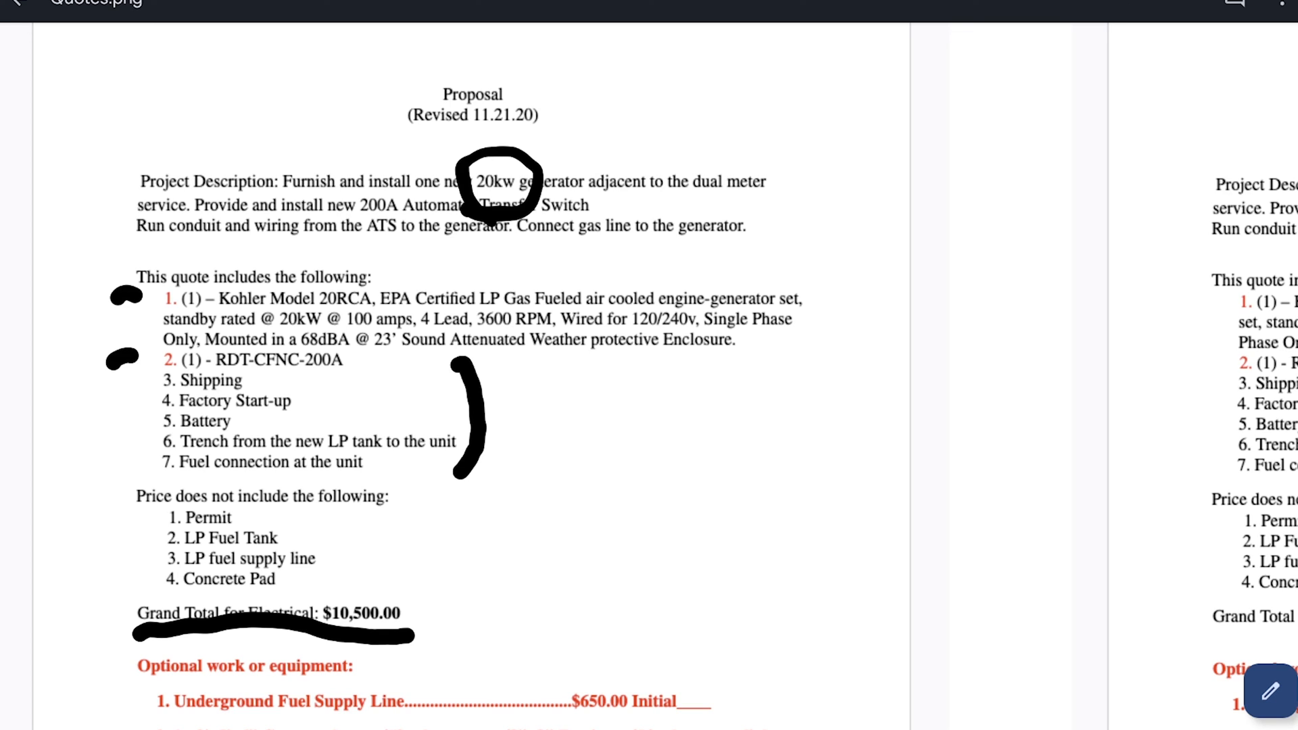
pyautogui.hotkey('ctrl', 'z')
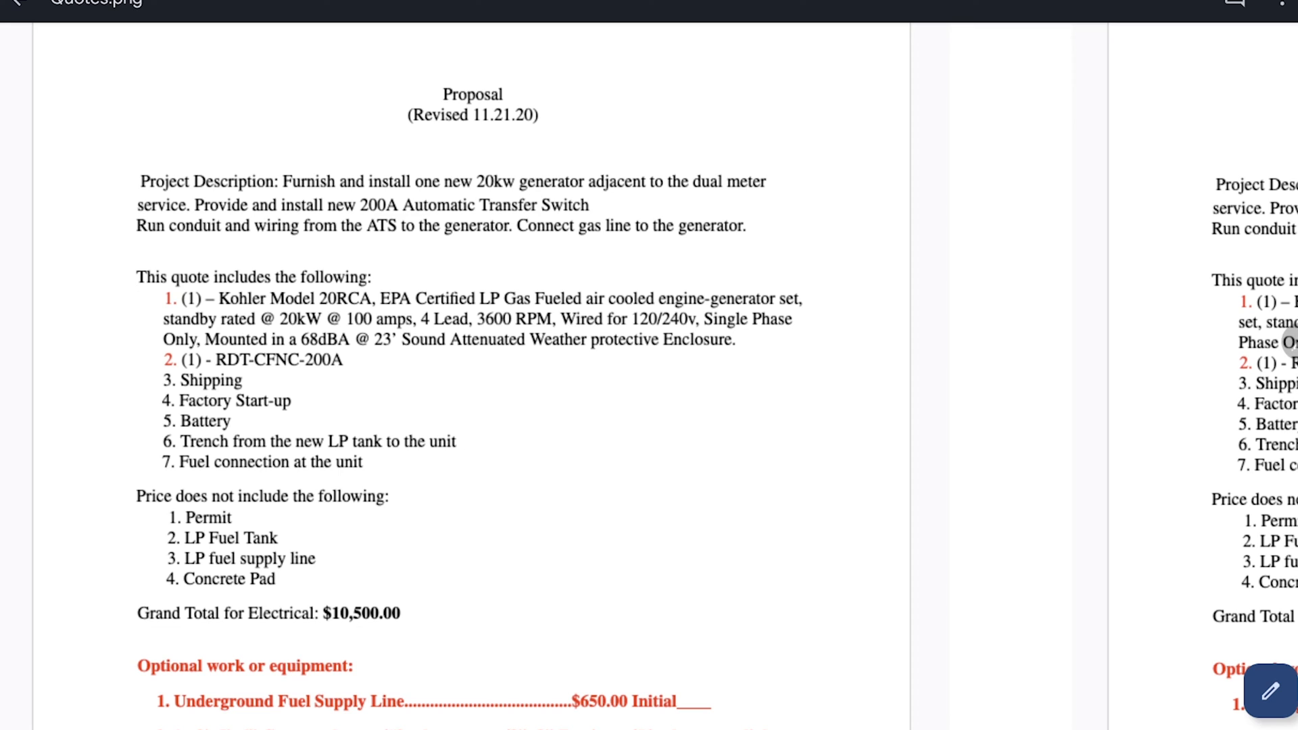
pyautogui.hscroll(8, 650, 366)
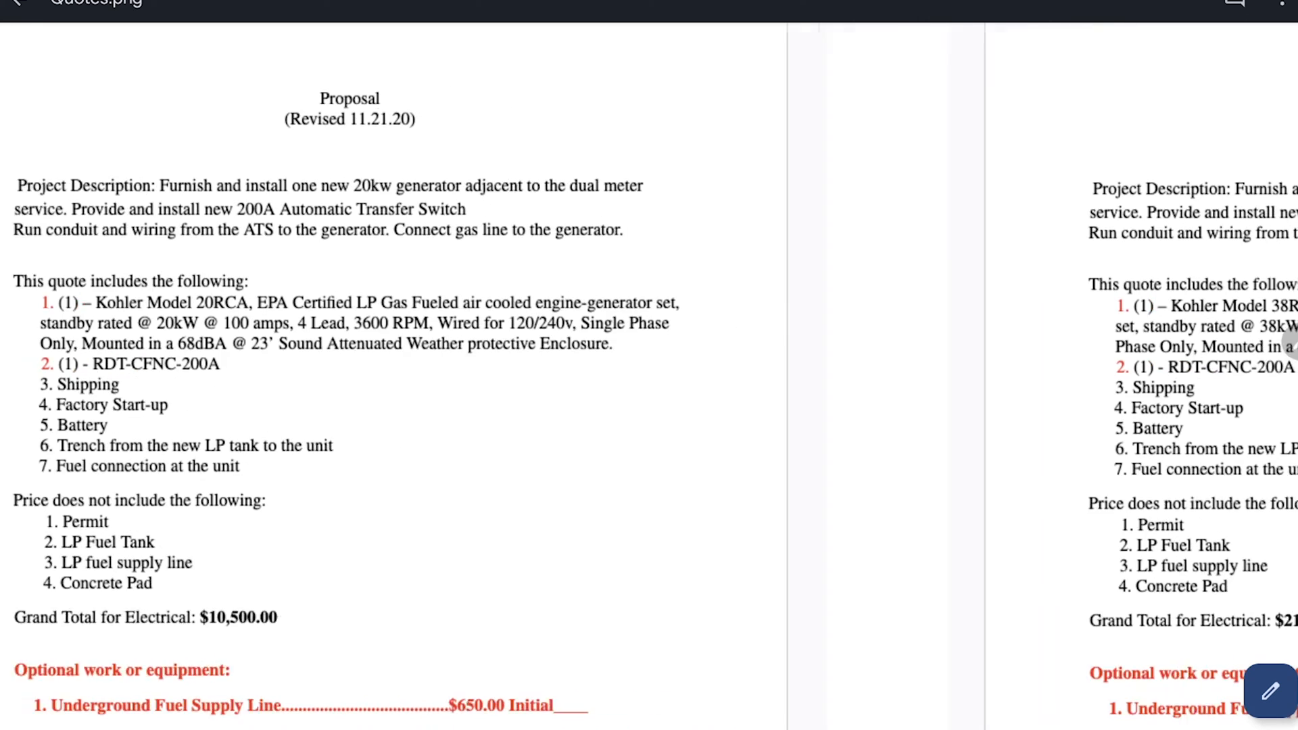
pyautogui.hscroll(4, 649, 366)
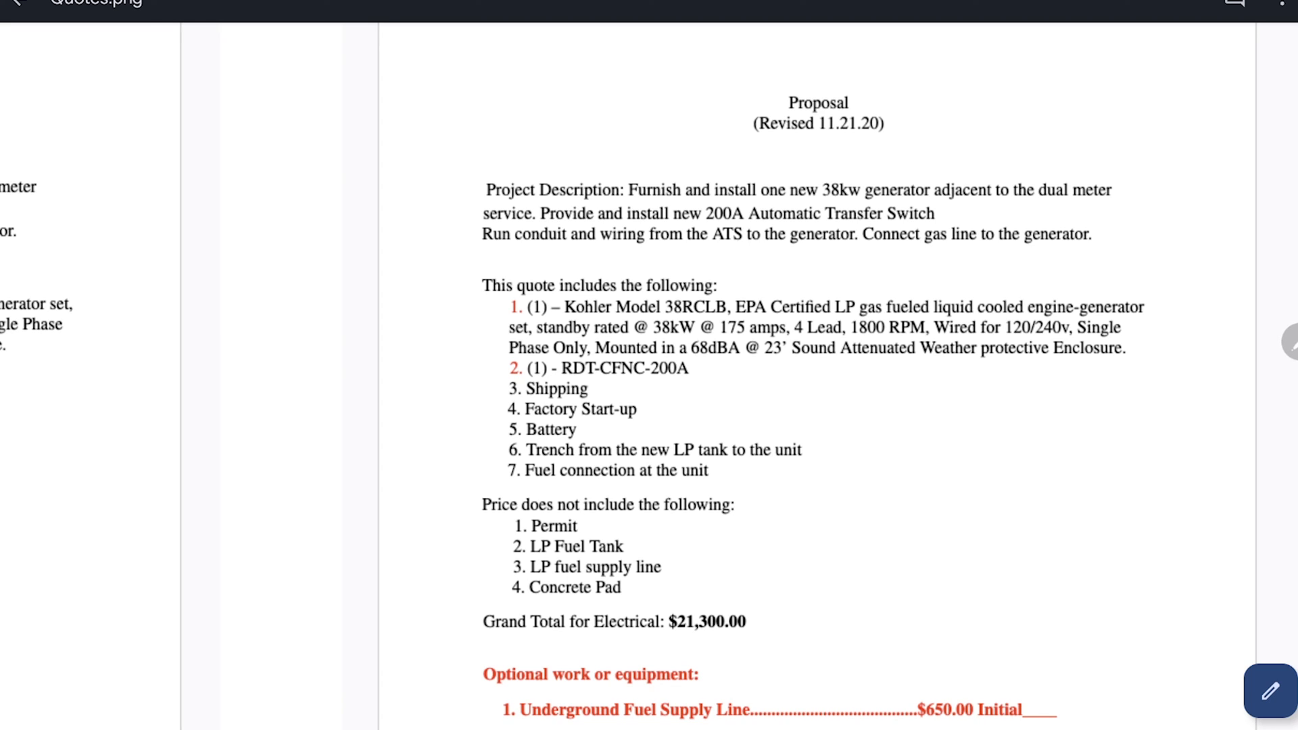
# Step: Circle 38kw, underline the $21,300.00 total, mark item 1 and bracket the included items
pyautogui.moveTo(873, 163); pyautogui.dragTo(878, 167)
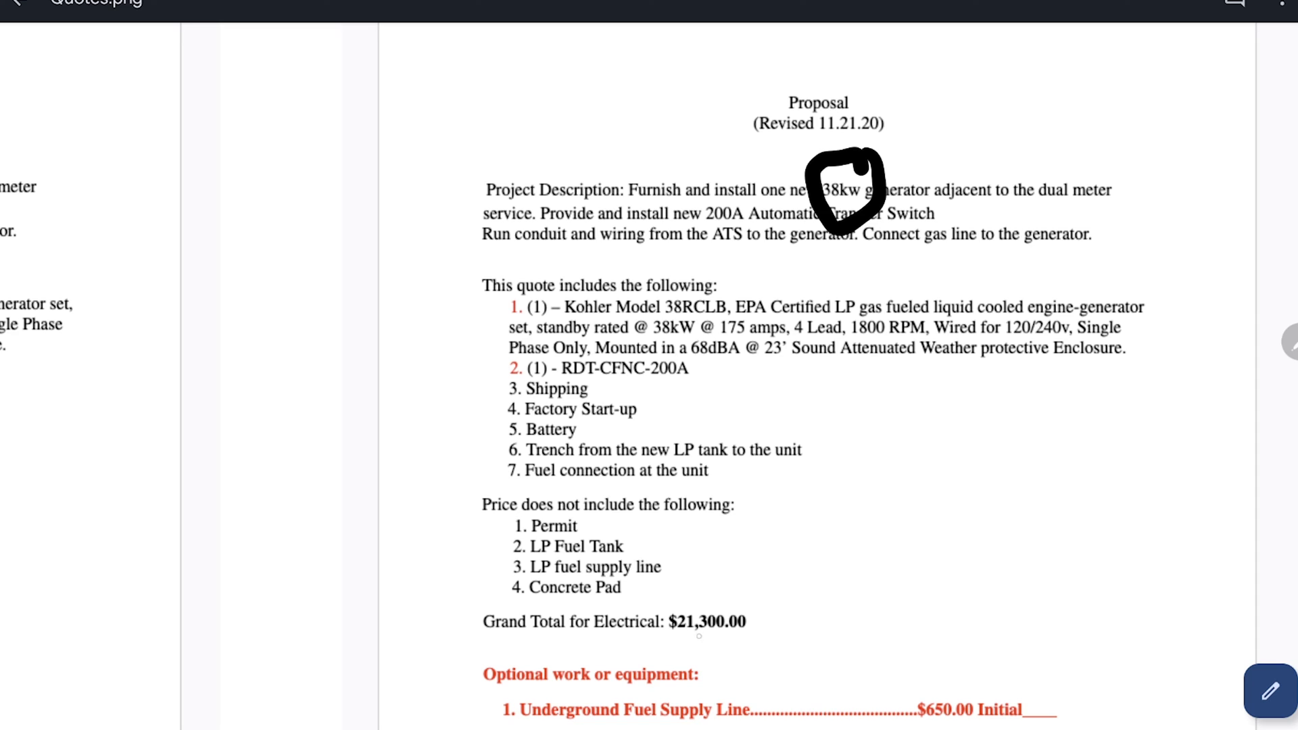
pyautogui.moveTo(650, 640); pyautogui.dragTo(752, 635)
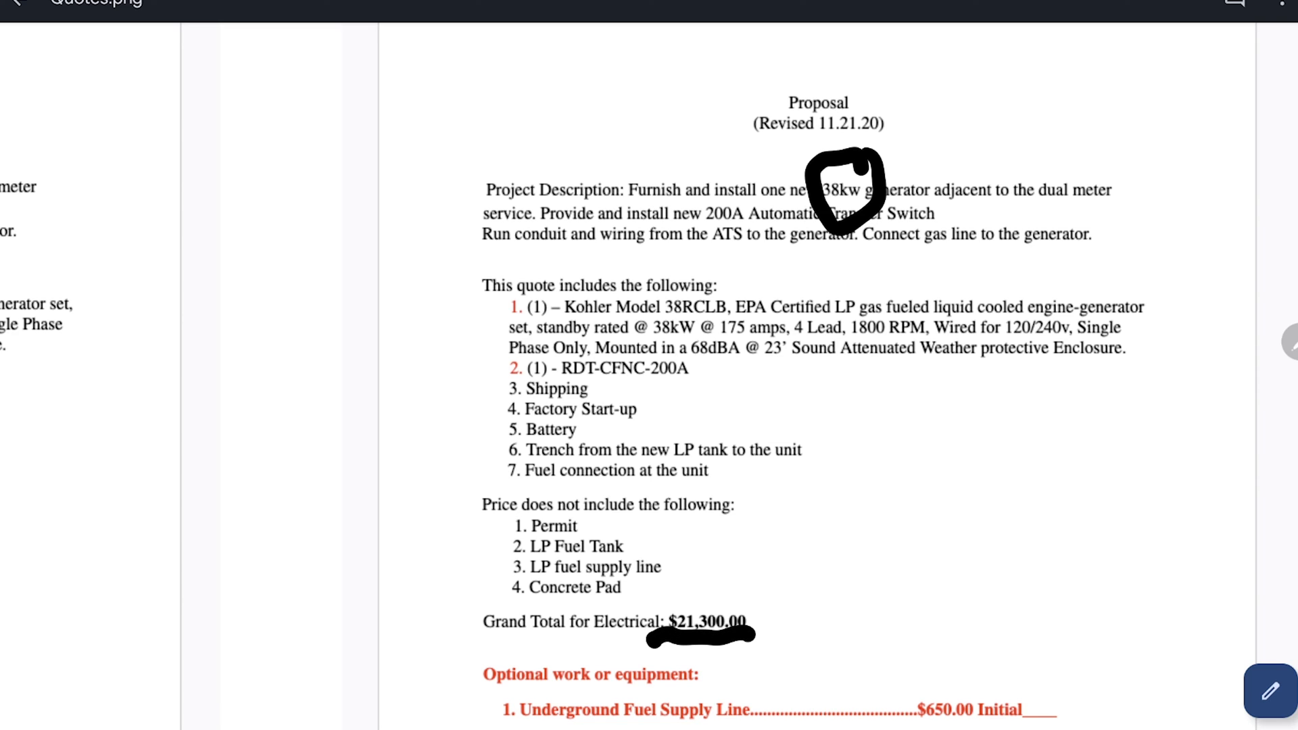
pyautogui.moveTo(469, 299); pyautogui.dragTo(500, 309)
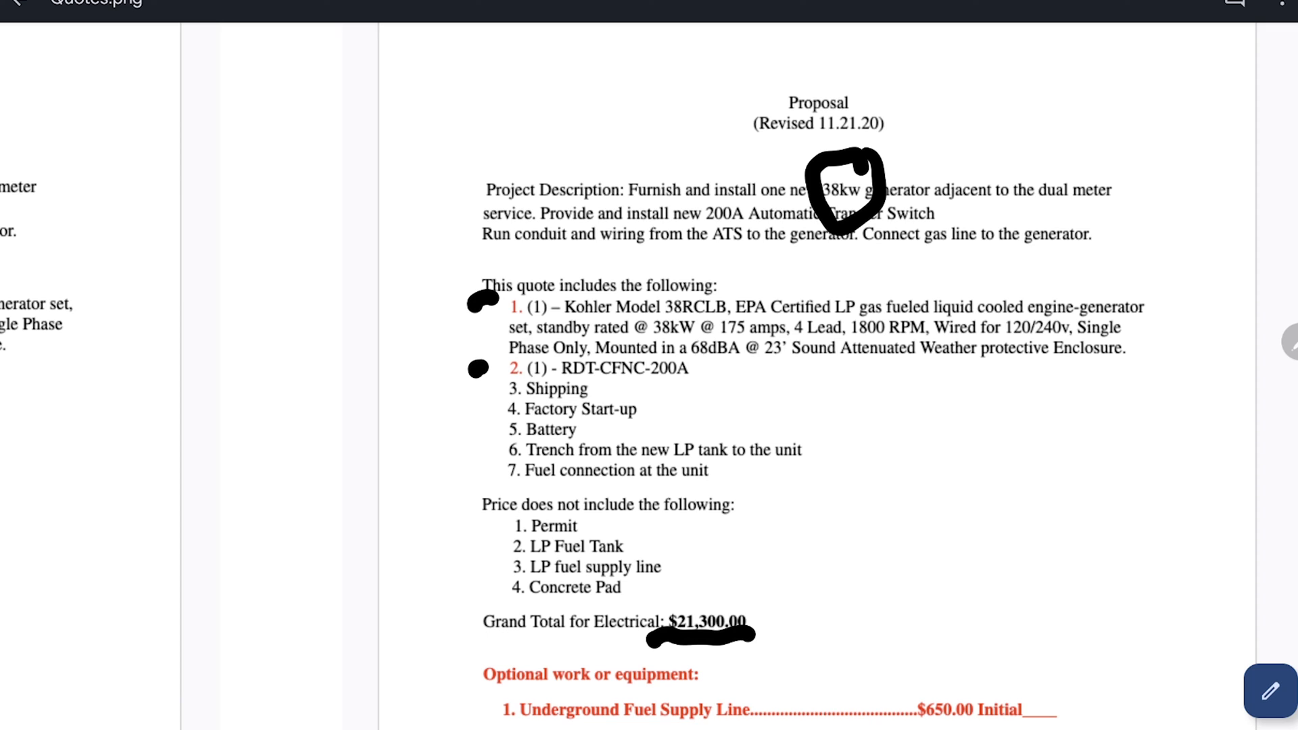
pyautogui.moveTo(830, 393); pyautogui.dragTo(838, 497)
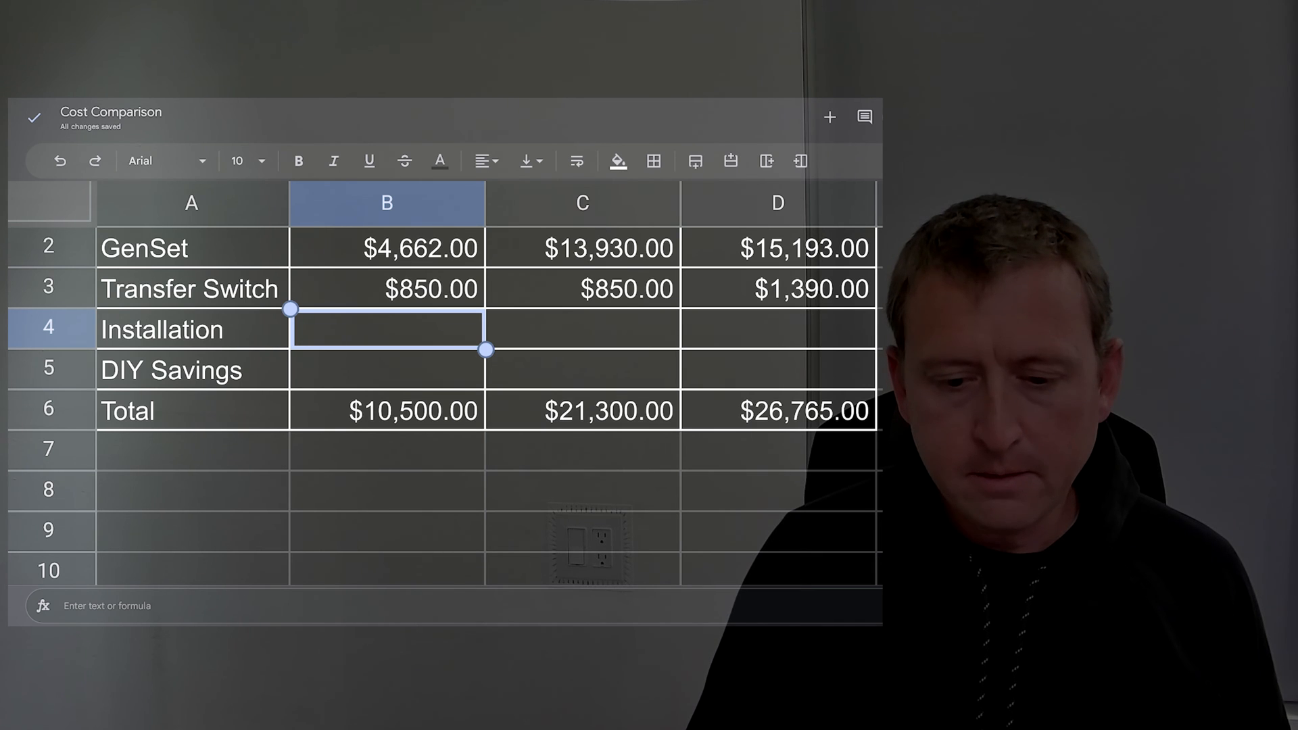
pyautogui.write('=')
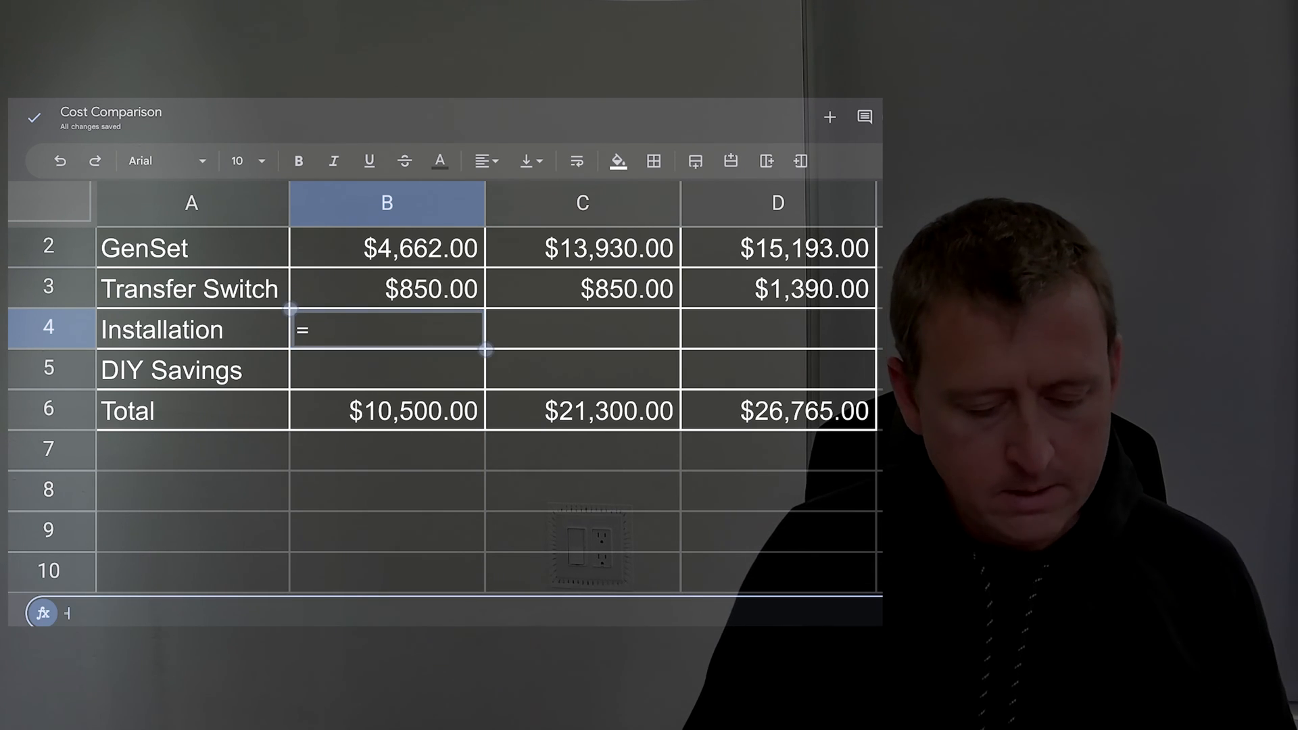
pyautogui.write('b6')
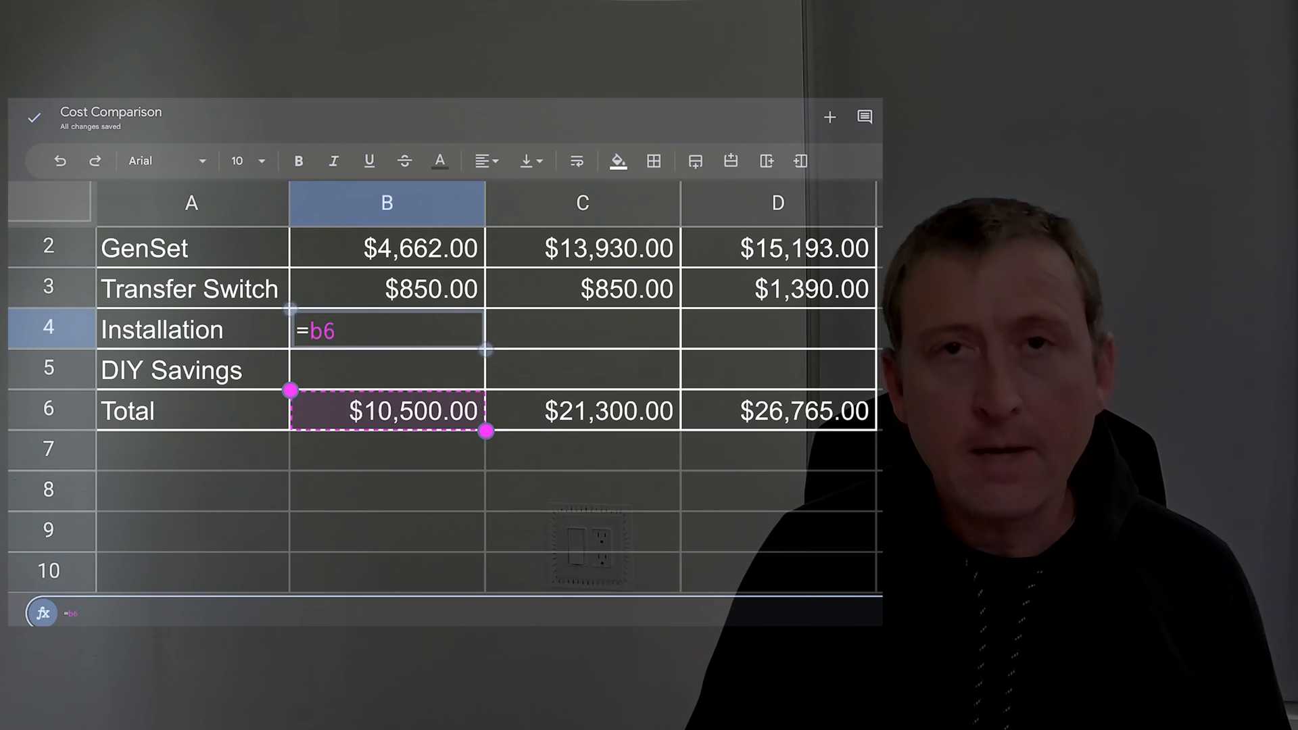
pyautogui.write('-')
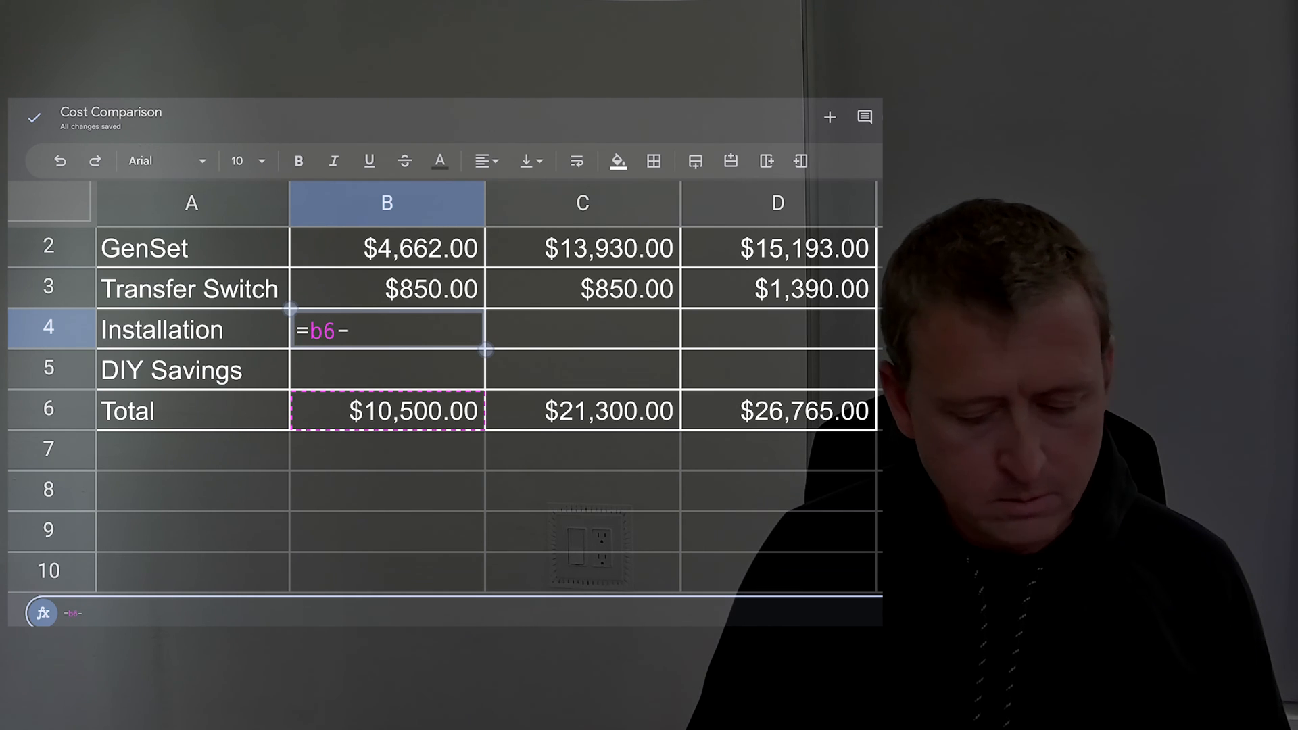
pyautogui.write('b2-b3')
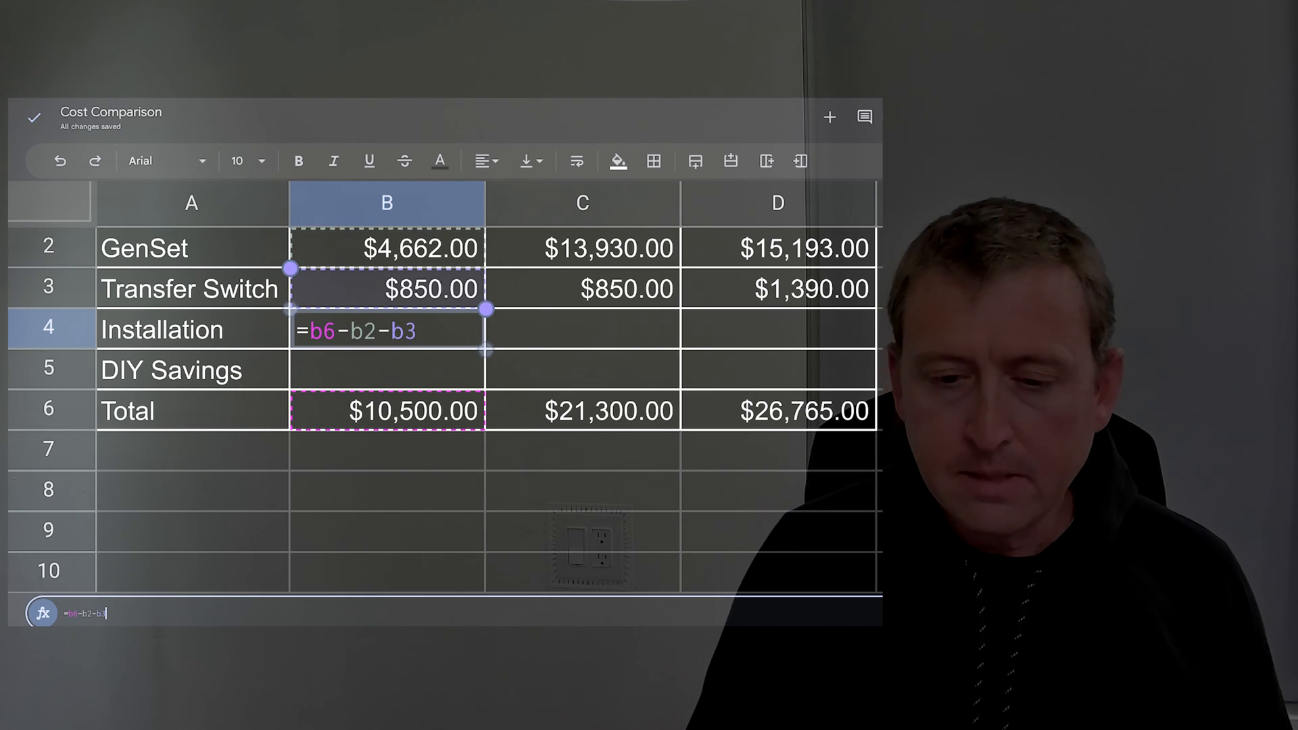
# Step: Copy the Installation formula from B4 into C4, giving $6,520.00 for the Ours column
pyautogui.press('Return')
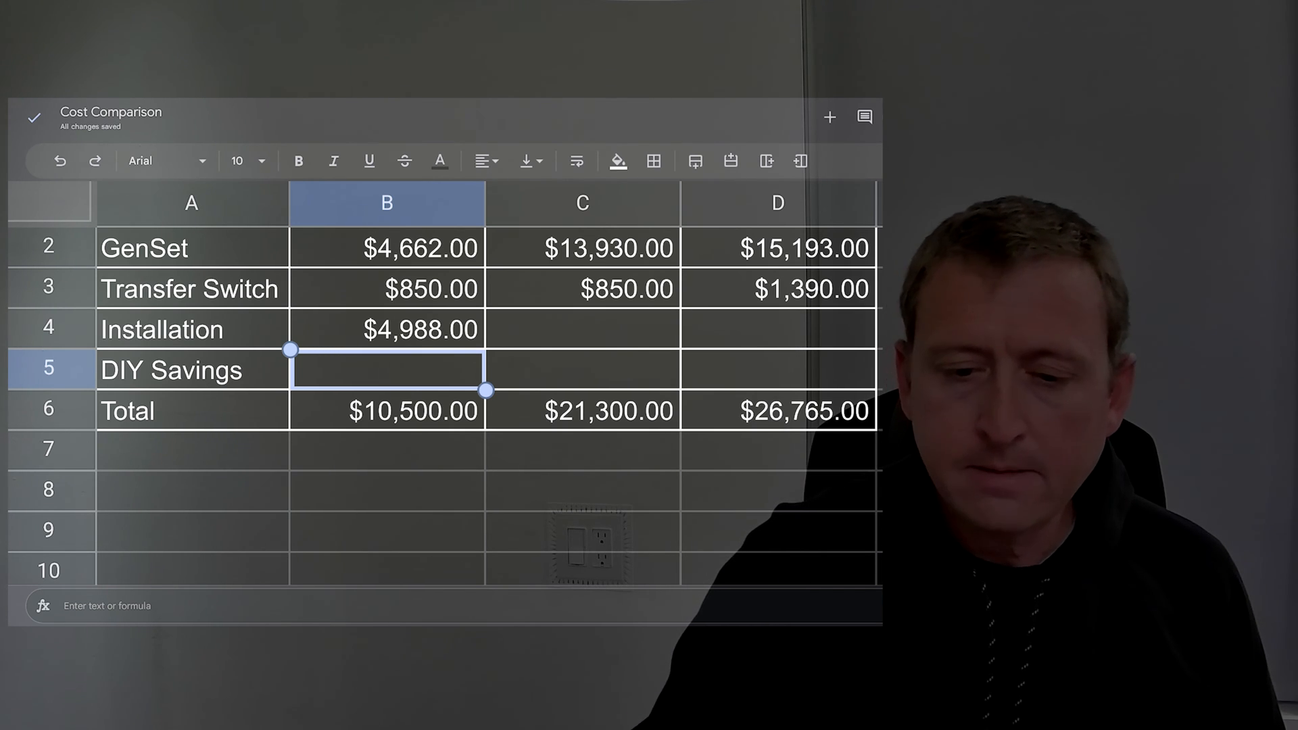
pyautogui.press('Up')
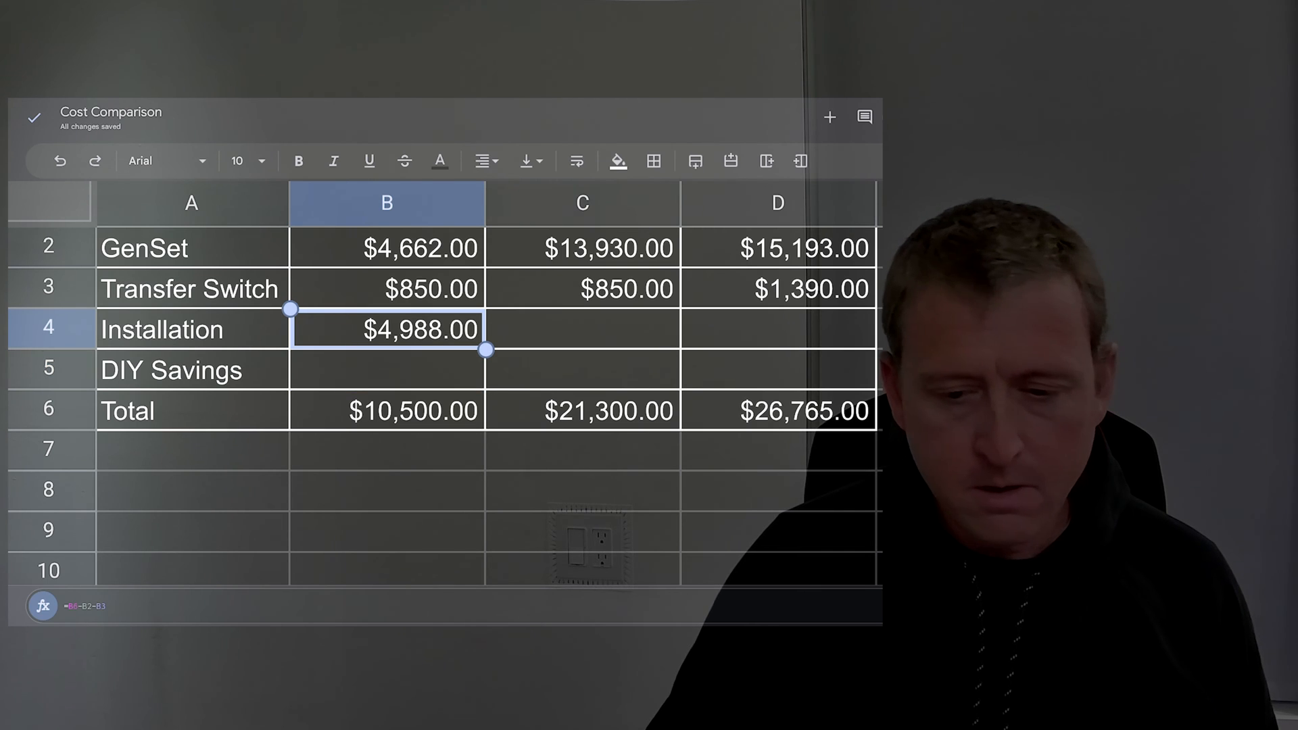
pyautogui.hotkey('ctrl', 'c')
pyautogui.press('Right')
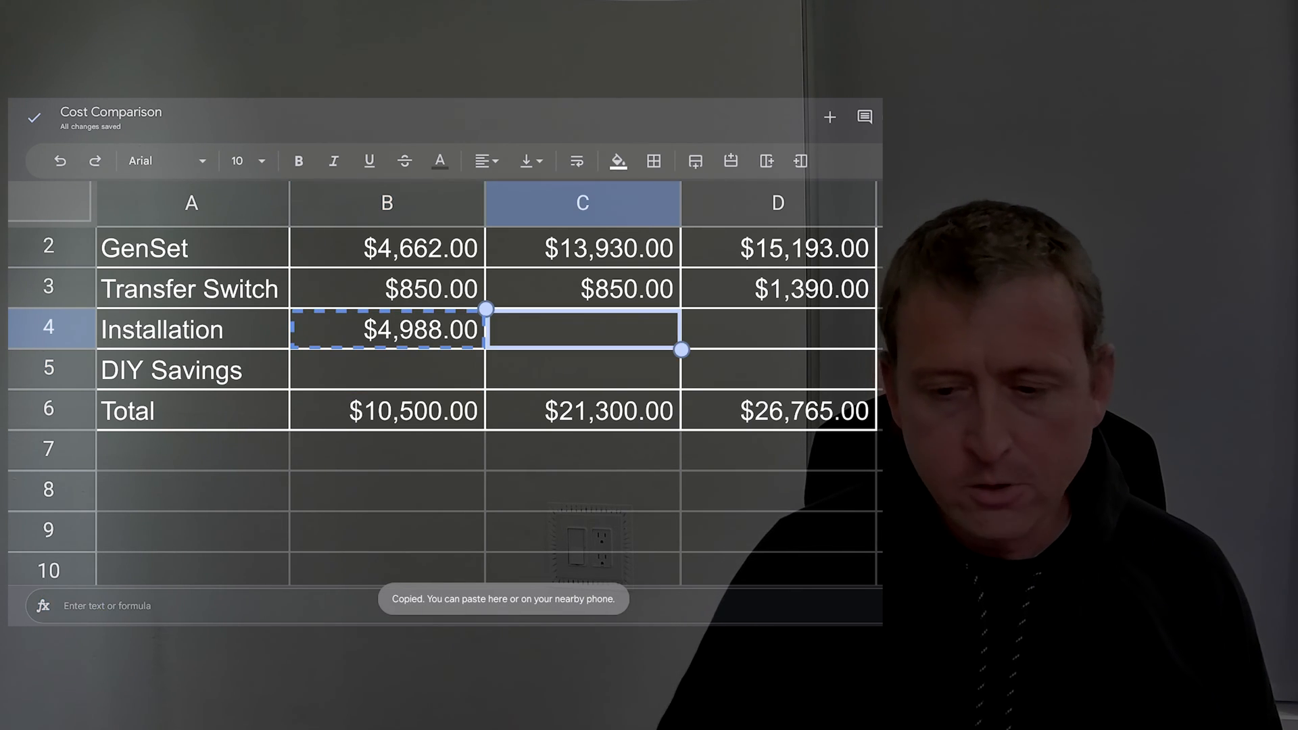
pyautogui.hotkey('ctrl', 'v')
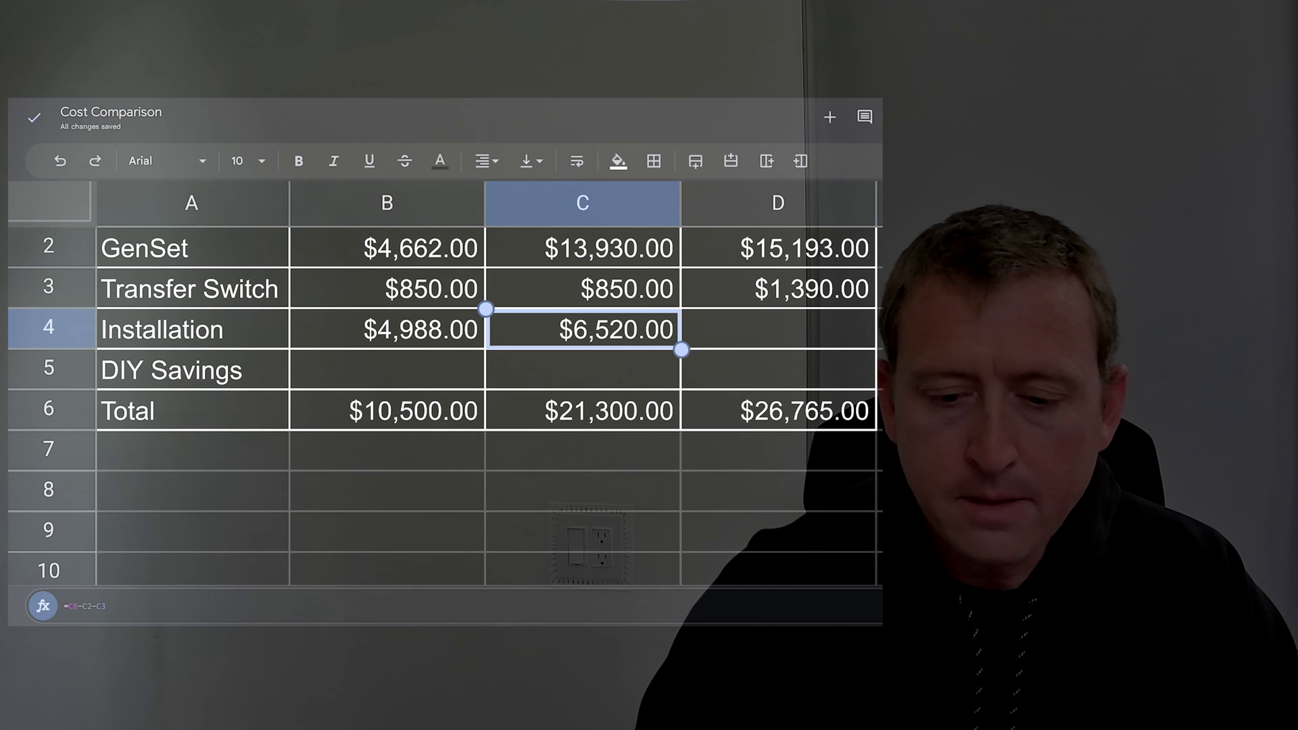
pyautogui.scroll(1, 487, 386)
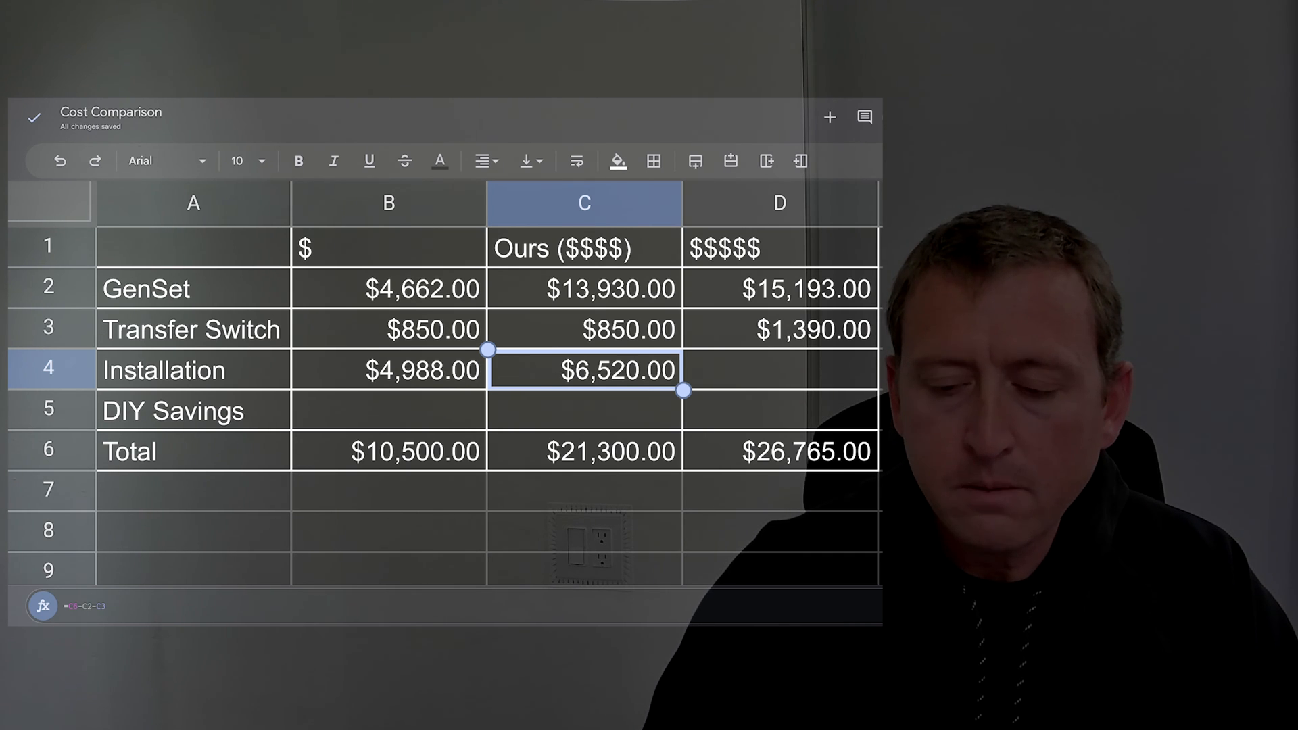
# Step: Set D4 to the Ours installation cost C4 plus 800, showing $7,320.00
pyautogui.press('Tab')
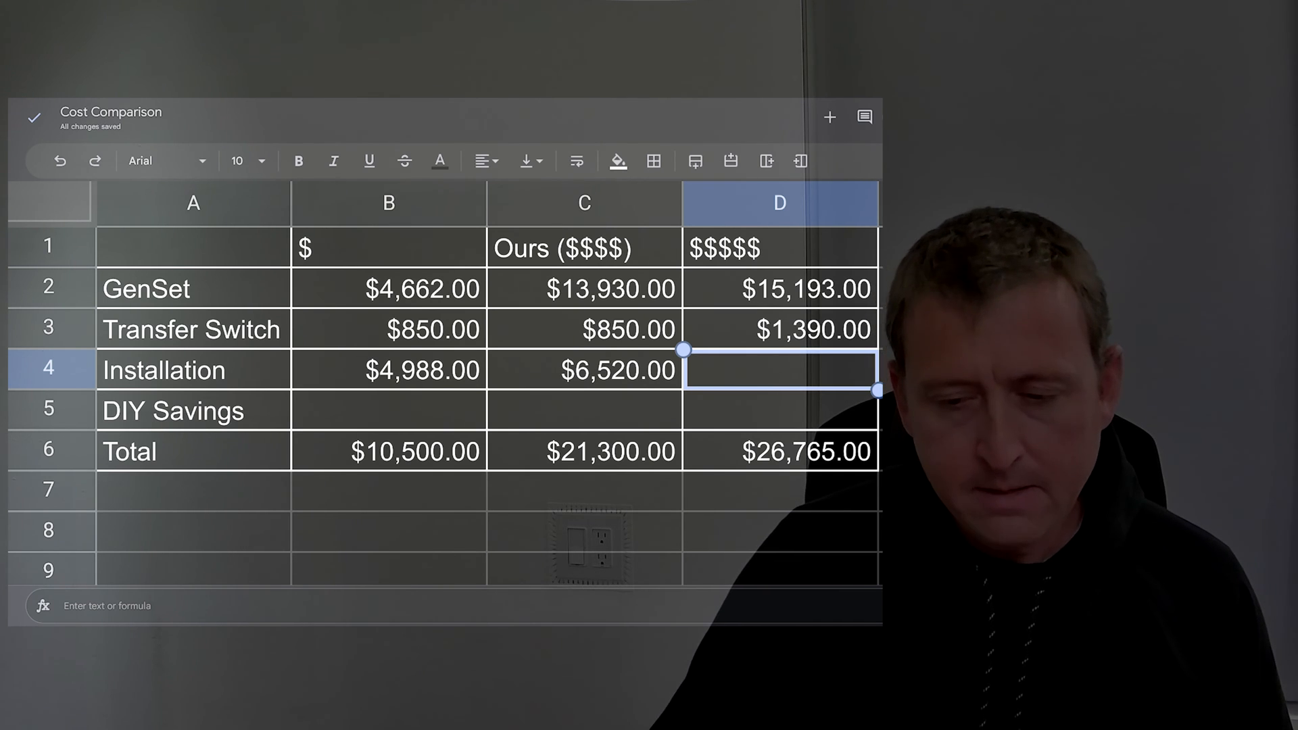
pyautogui.write('=')
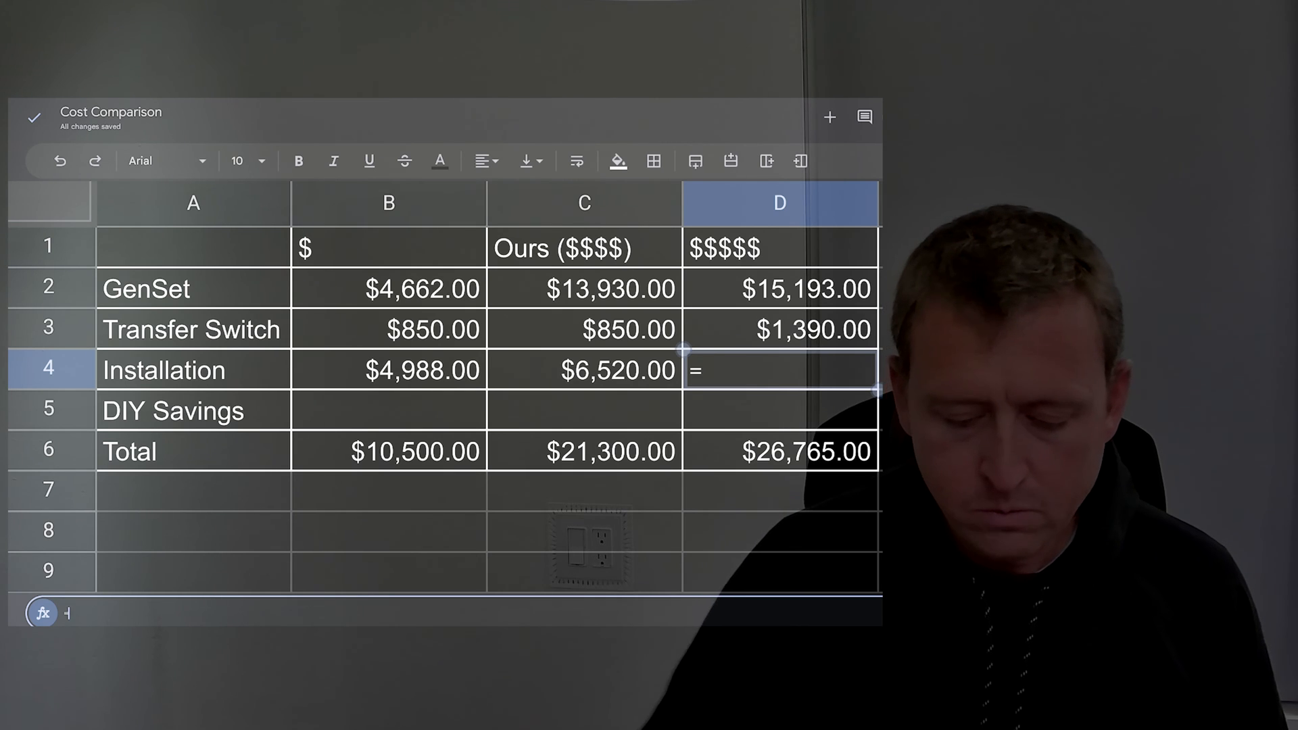
pyautogui.click(584, 370)
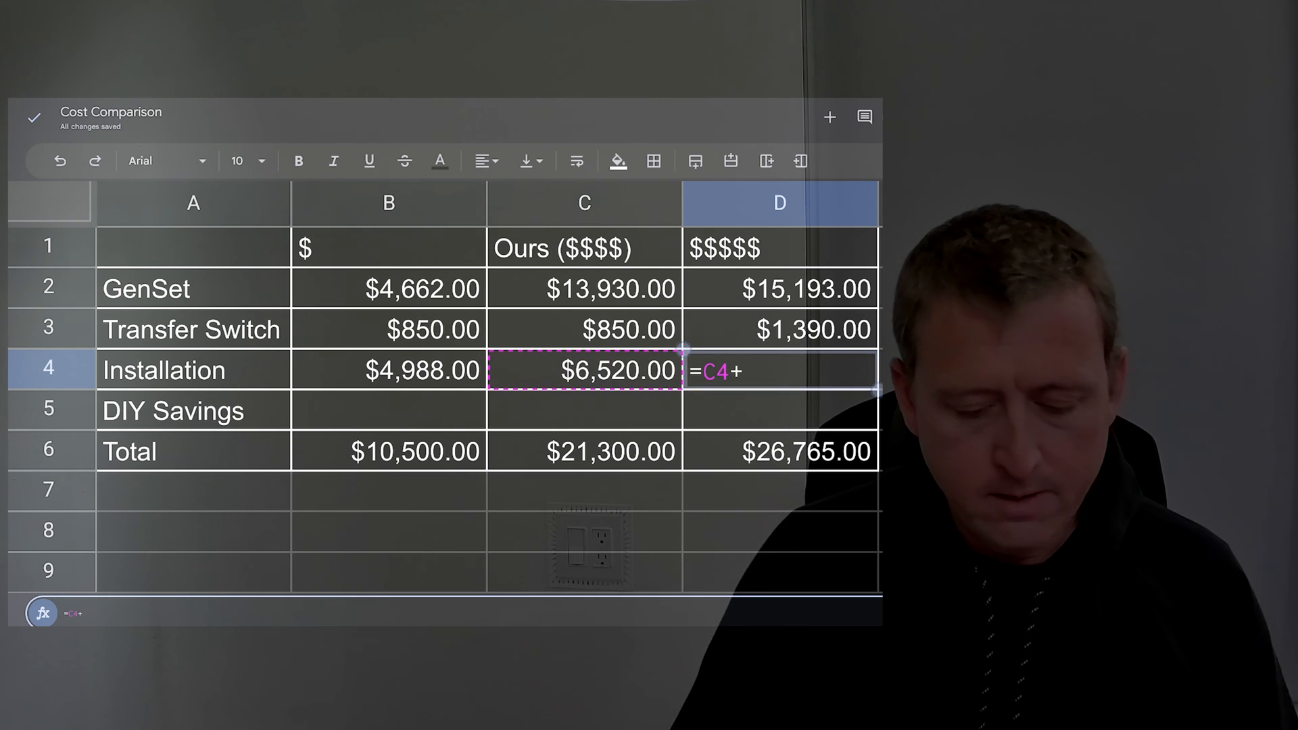
pyautogui.write('+800')
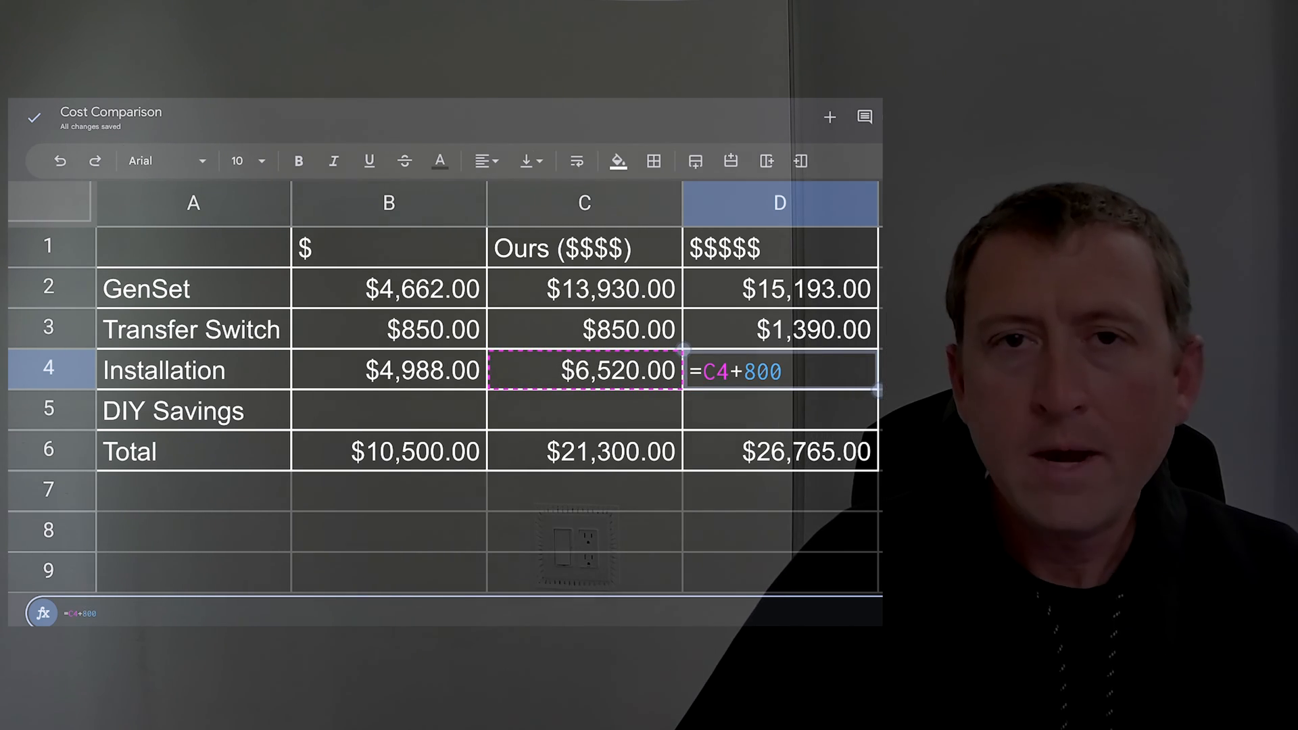
pyautogui.press('Return')
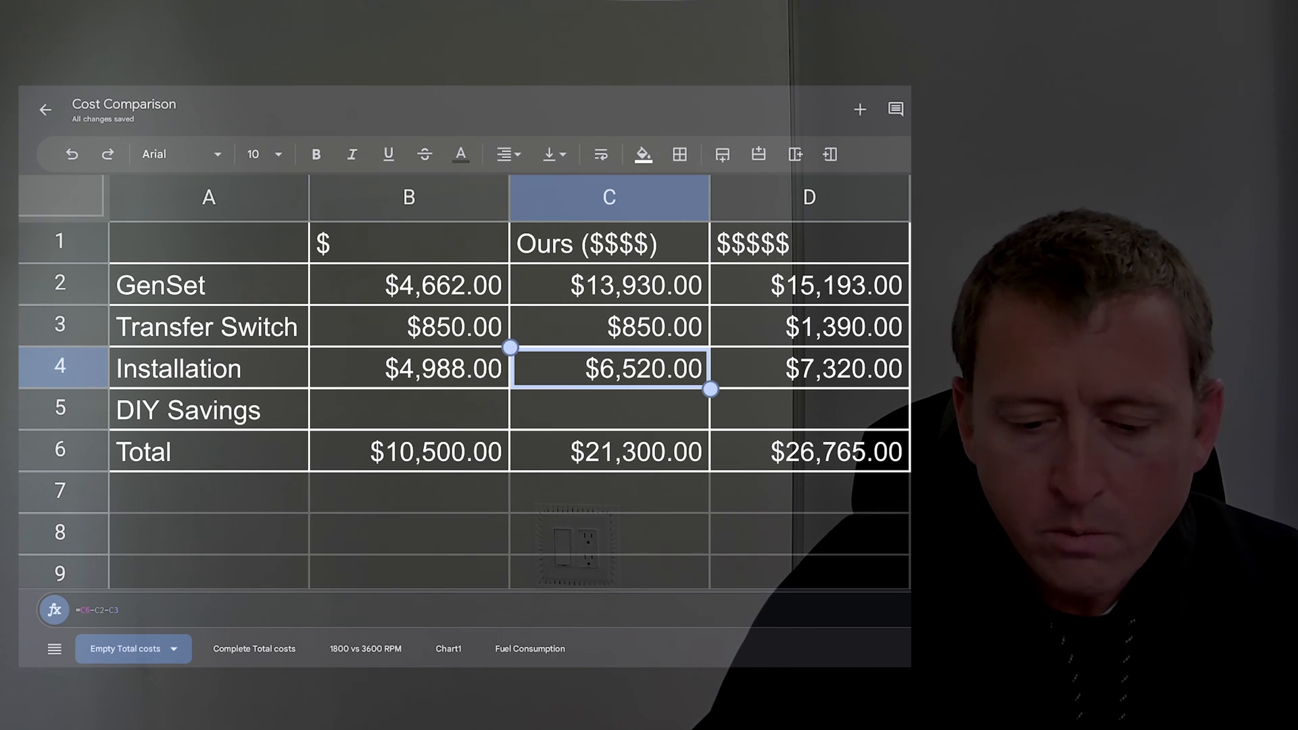
pyautogui.doubleClick(609, 369)
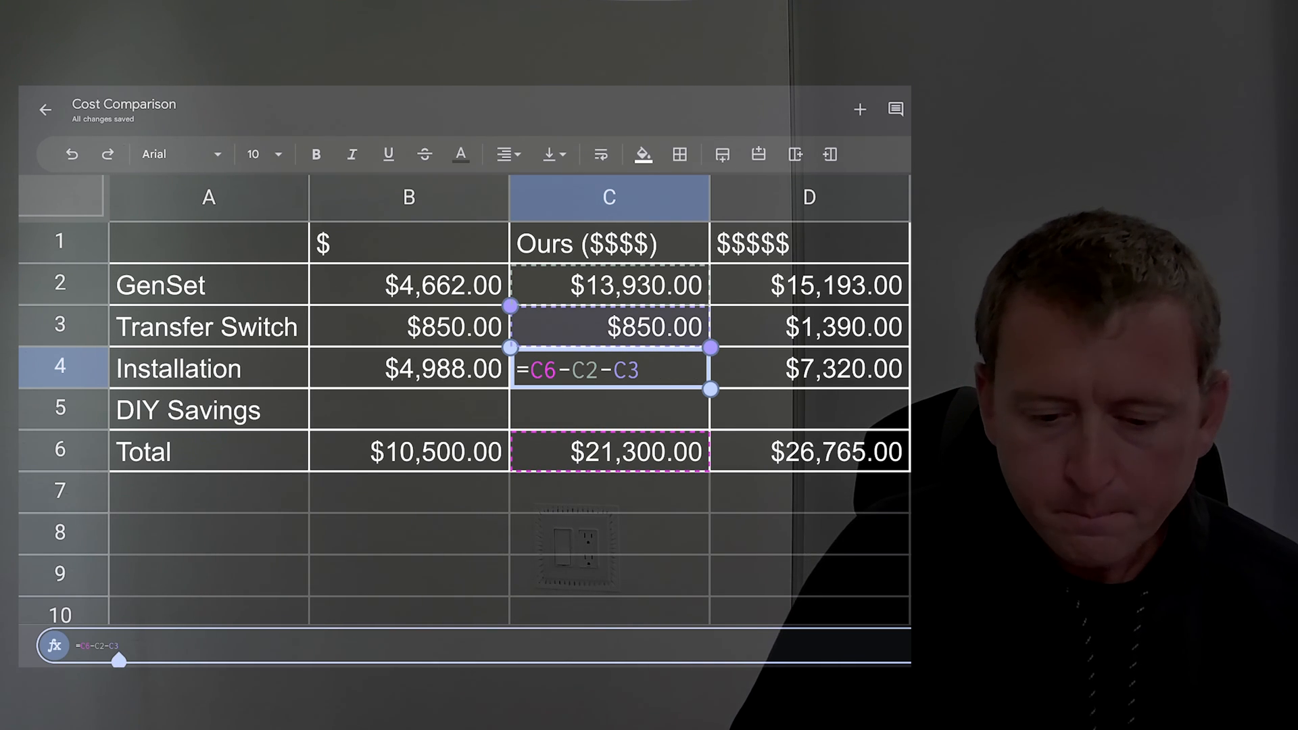
pyautogui.write('+65')
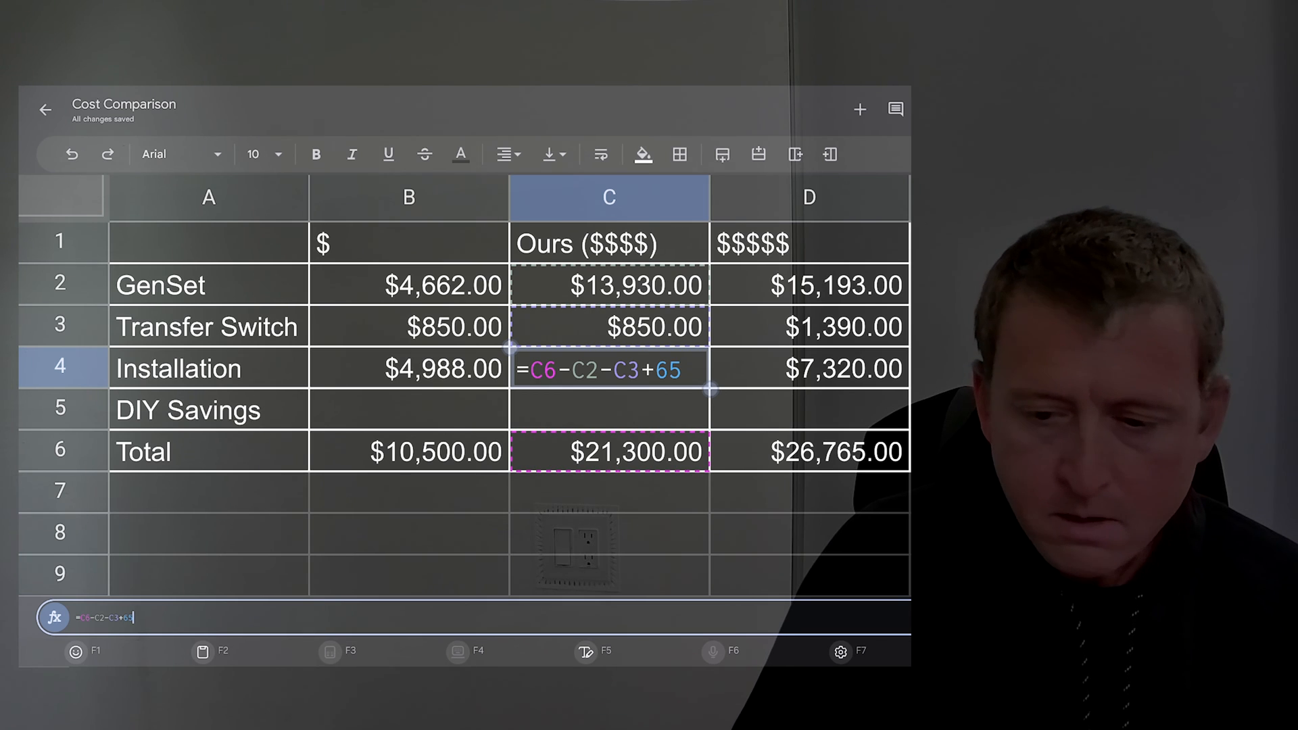
pyautogui.write('0')
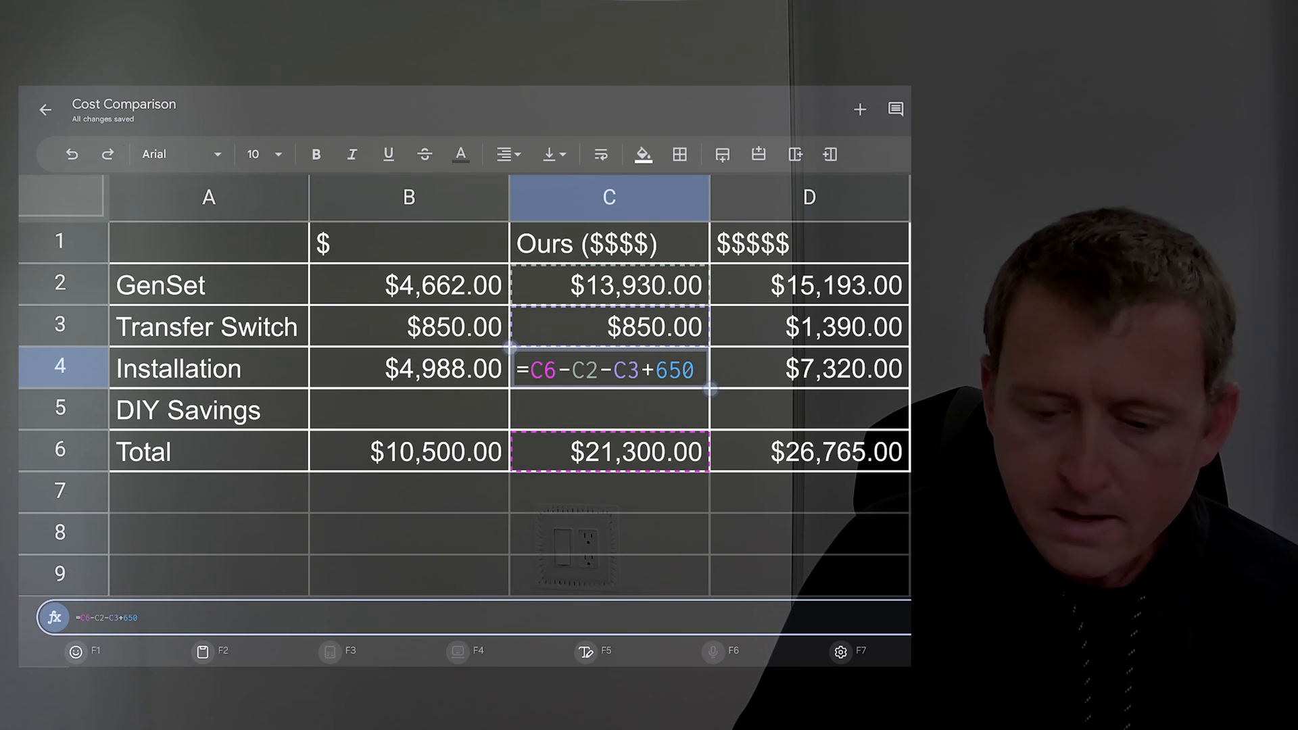
pyautogui.write('+1800')
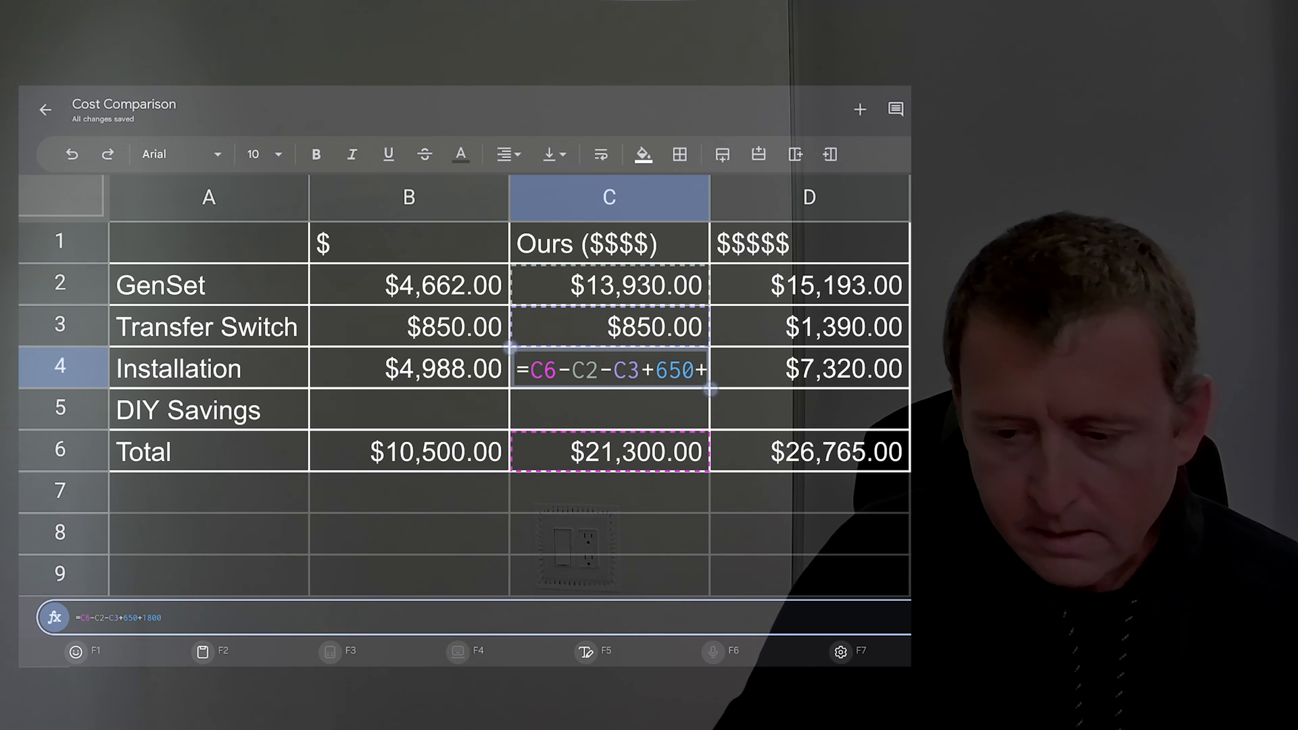
# Step: Confirm the revised Installation formula =C6-C2-C3+650+1800, giving $8,970.00 under Ours
pyautogui.press('Return')
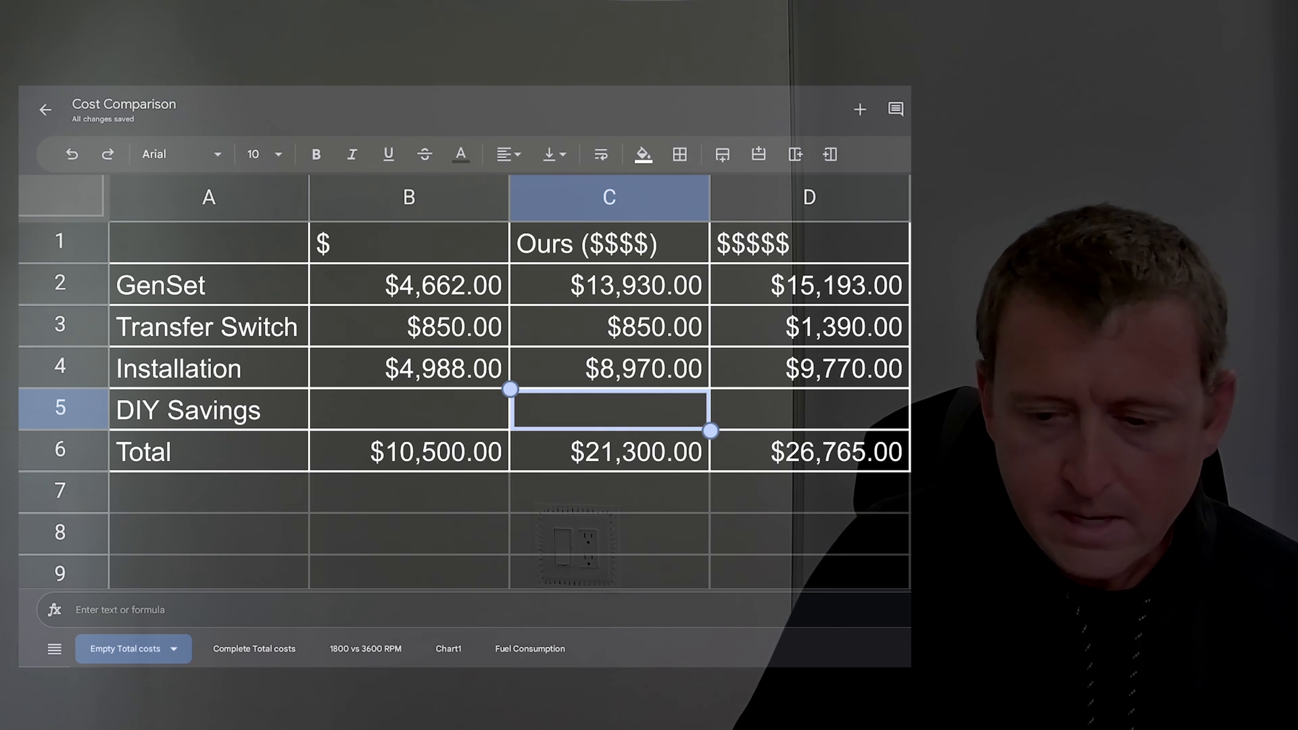
pyautogui.write('=')
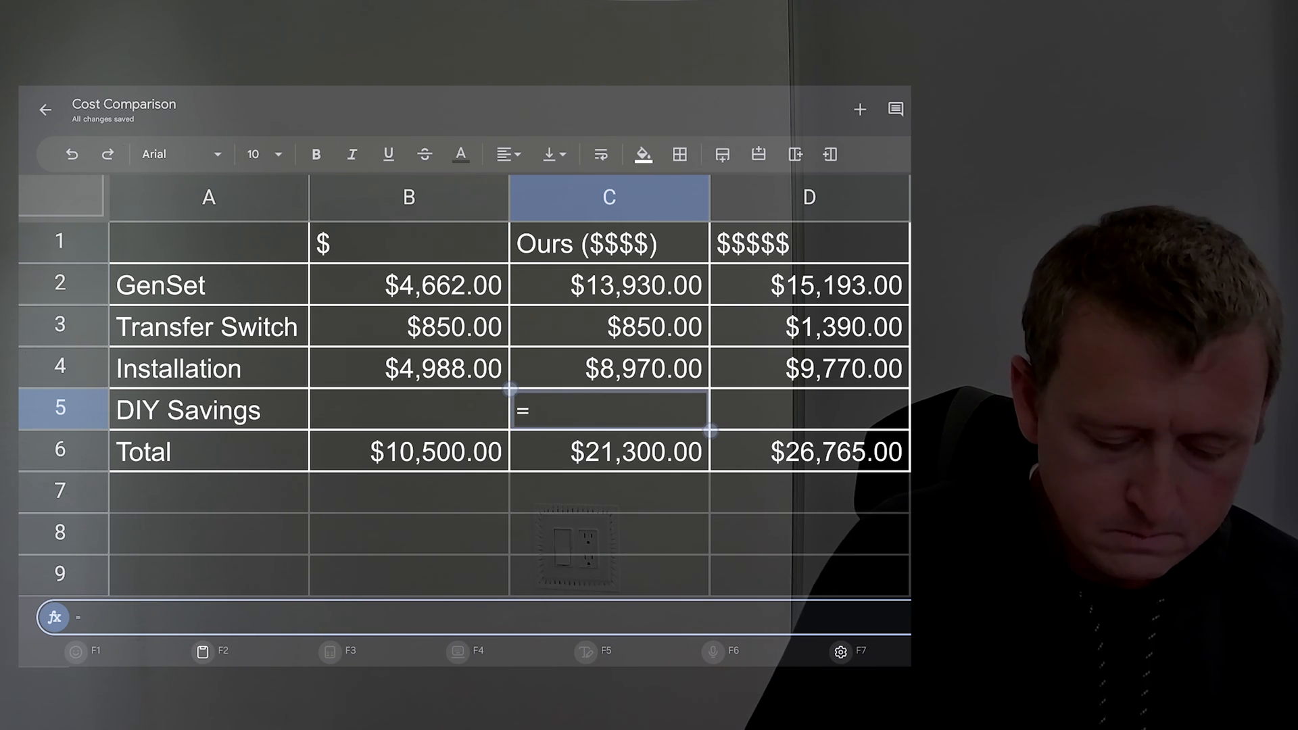
pyautogui.write('-1800')
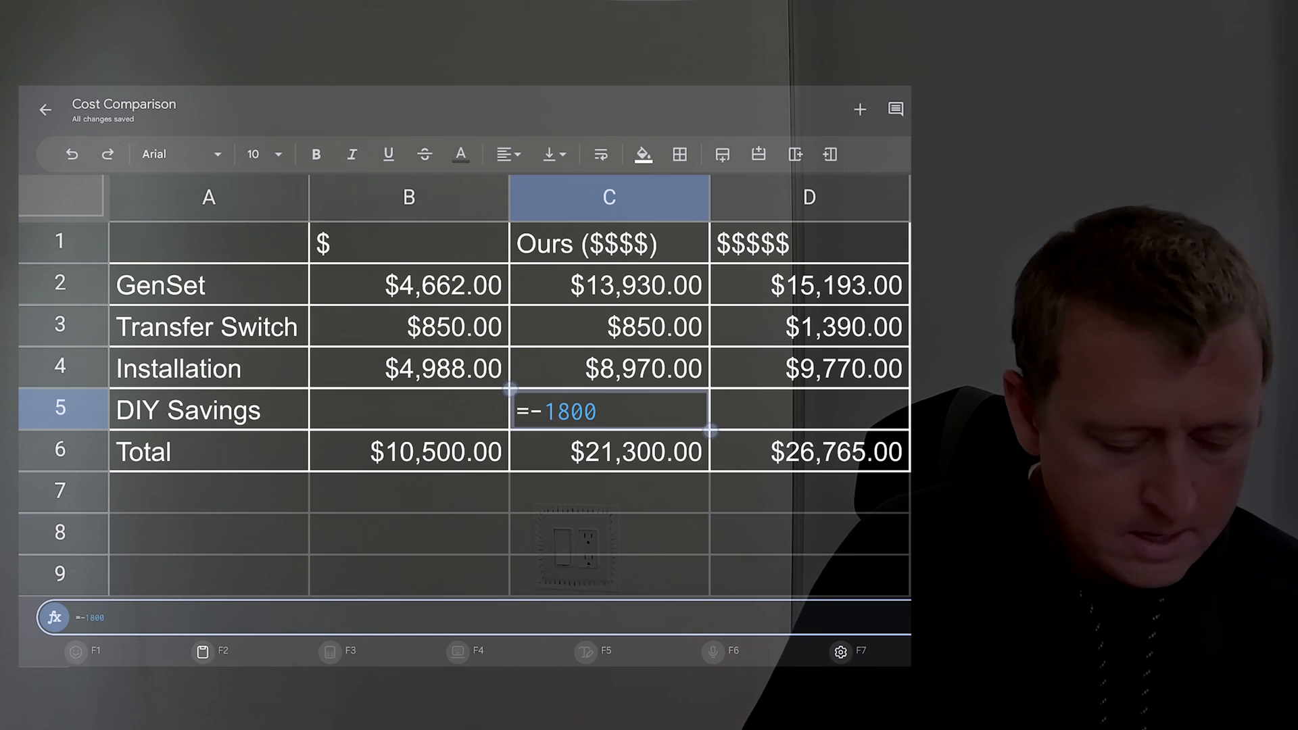
pyautogui.write('-650')
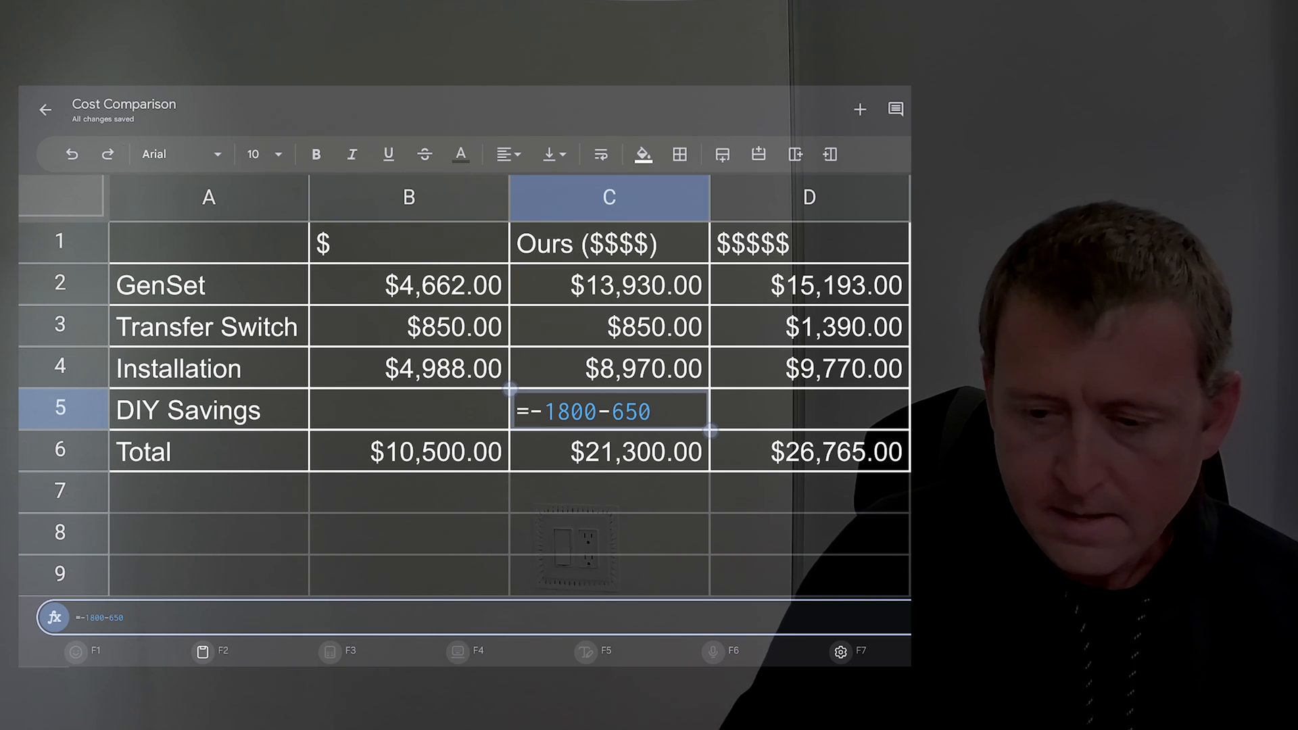
# Step: Enter =-1800-650 in the Ours DIY Savings cell, giving -$2,450.00
pyautogui.press('Return')
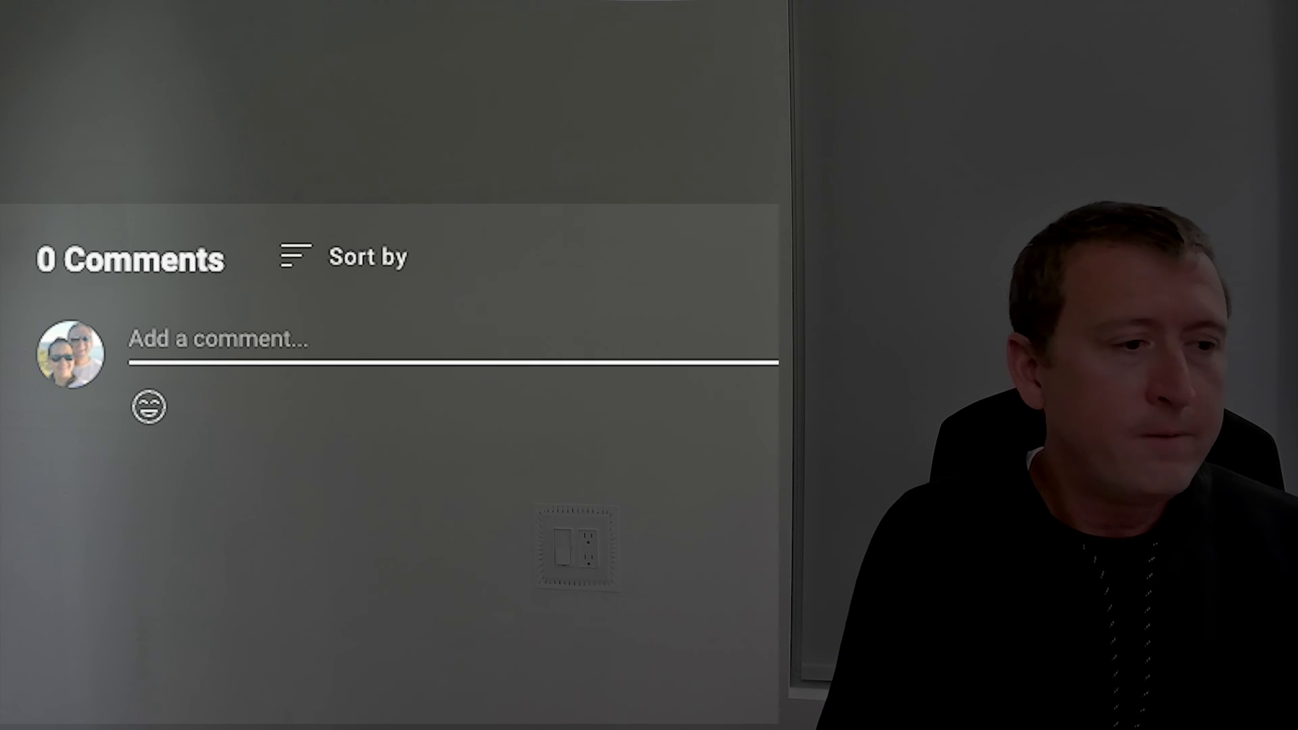
pyautogui.write('C')
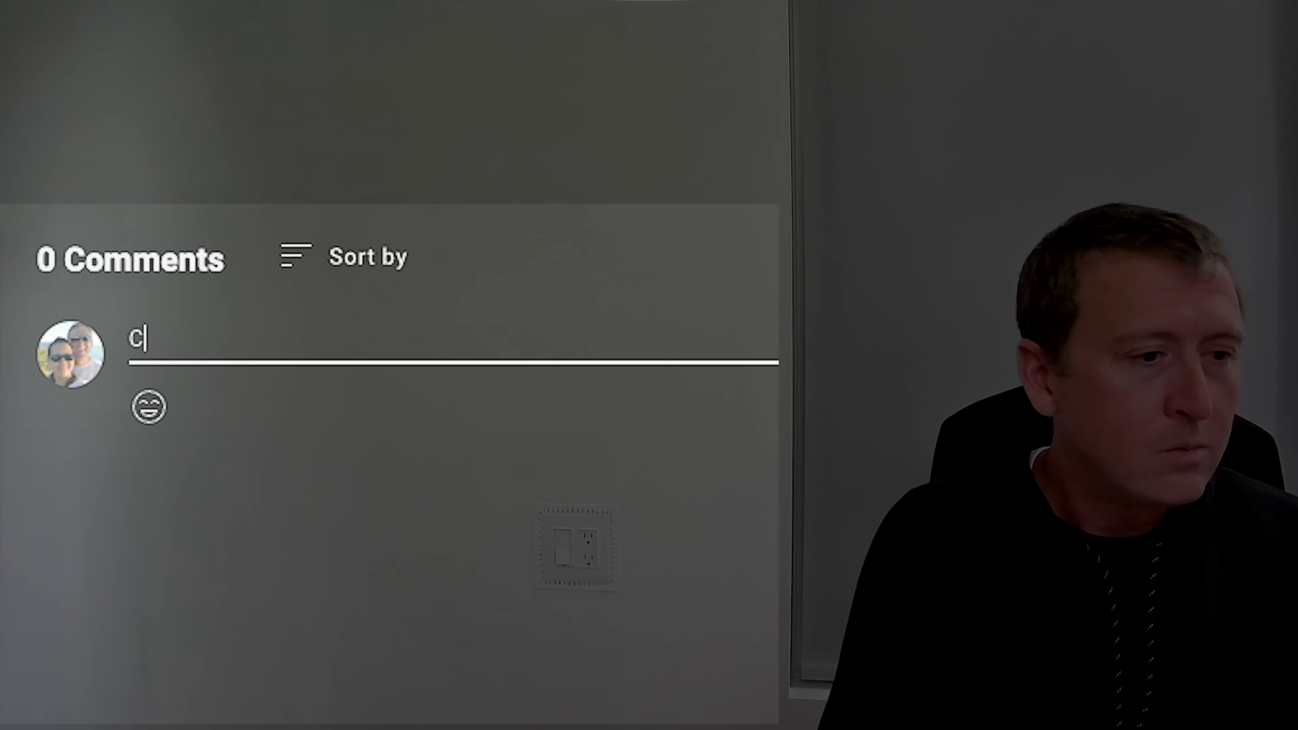
pyautogui.write('alifornia')
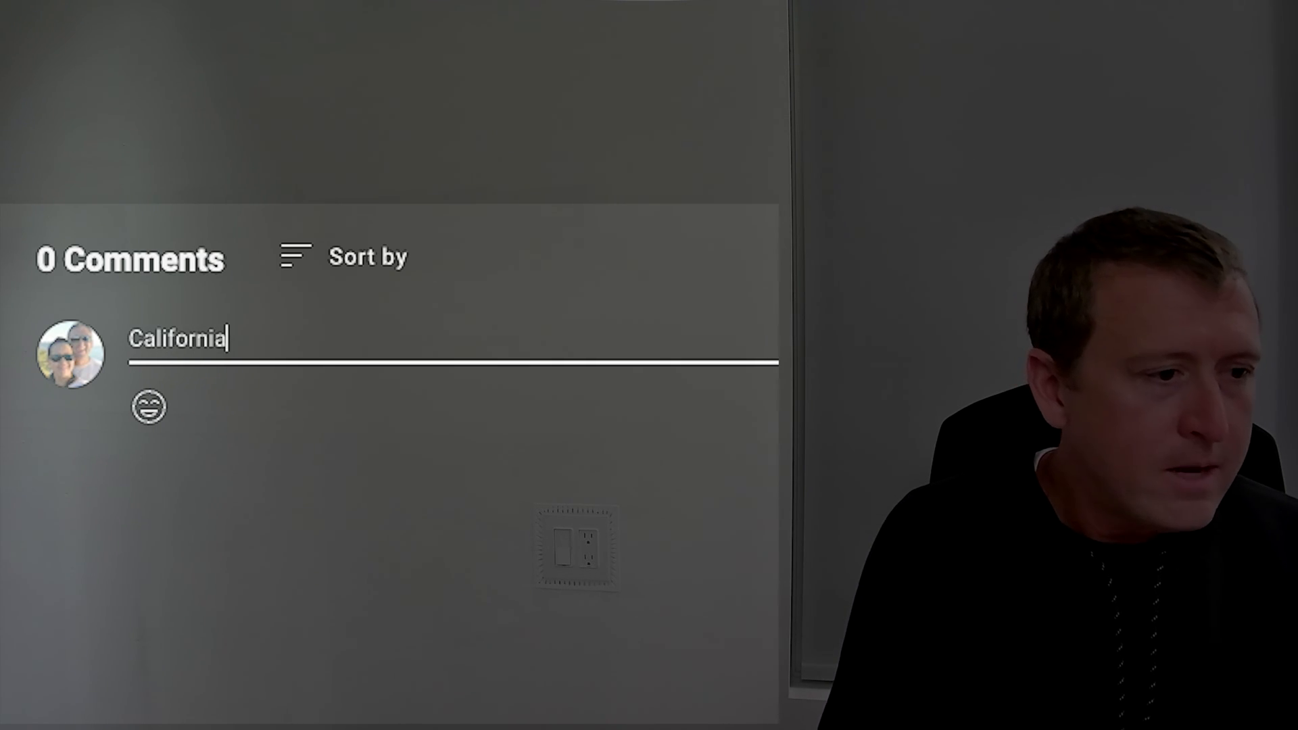
pyautogui.write(', 2021')
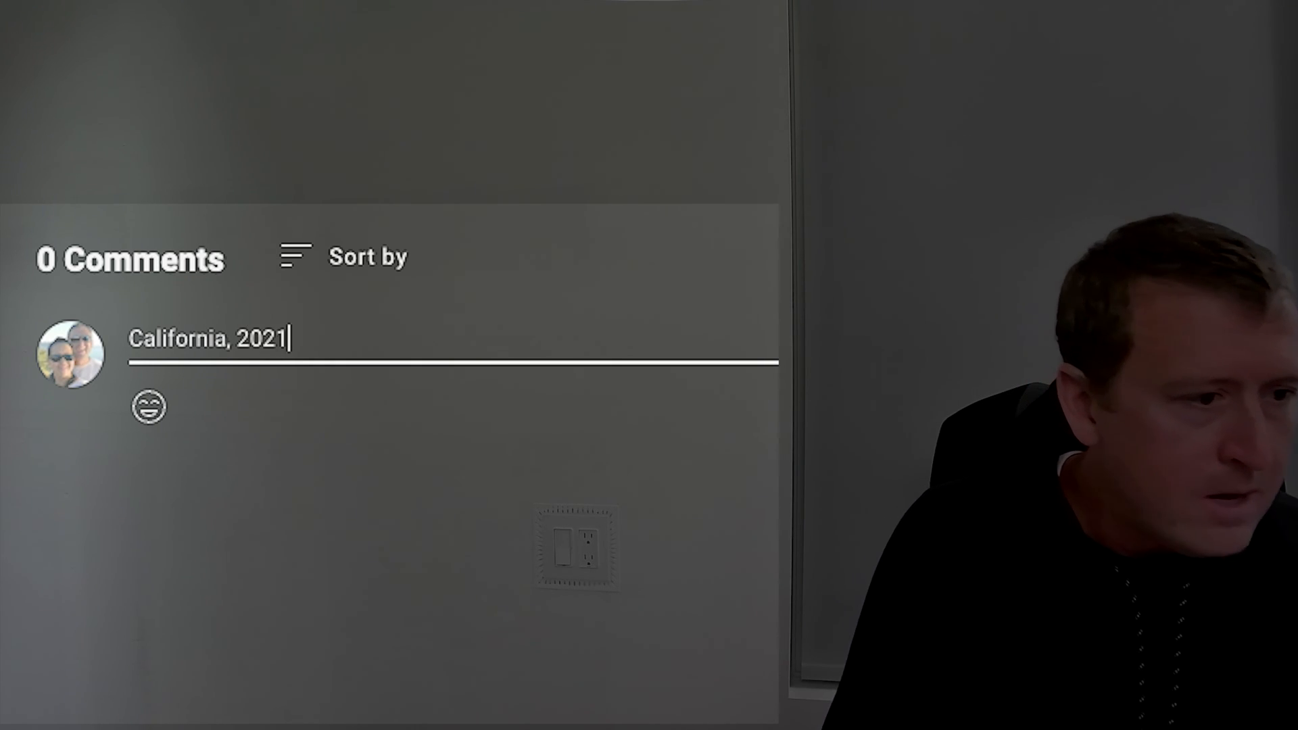
# Step: Draft a three-line comment: California, 2021; 38 kw, 1800 RPM; $21,300 (DIY savings $2000)
pyautogui.hotkey('shift', 'Return')
pyautogui.write('38')
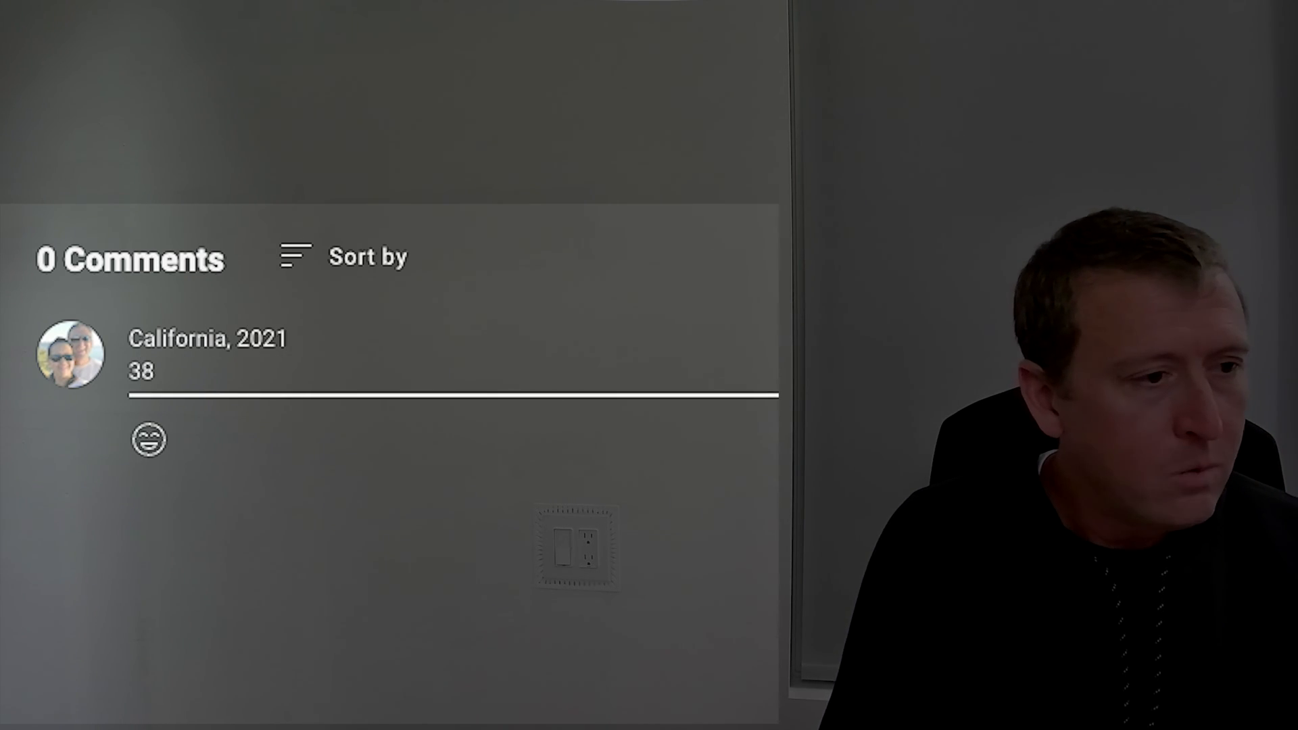
pyautogui.write(' kw, 180')
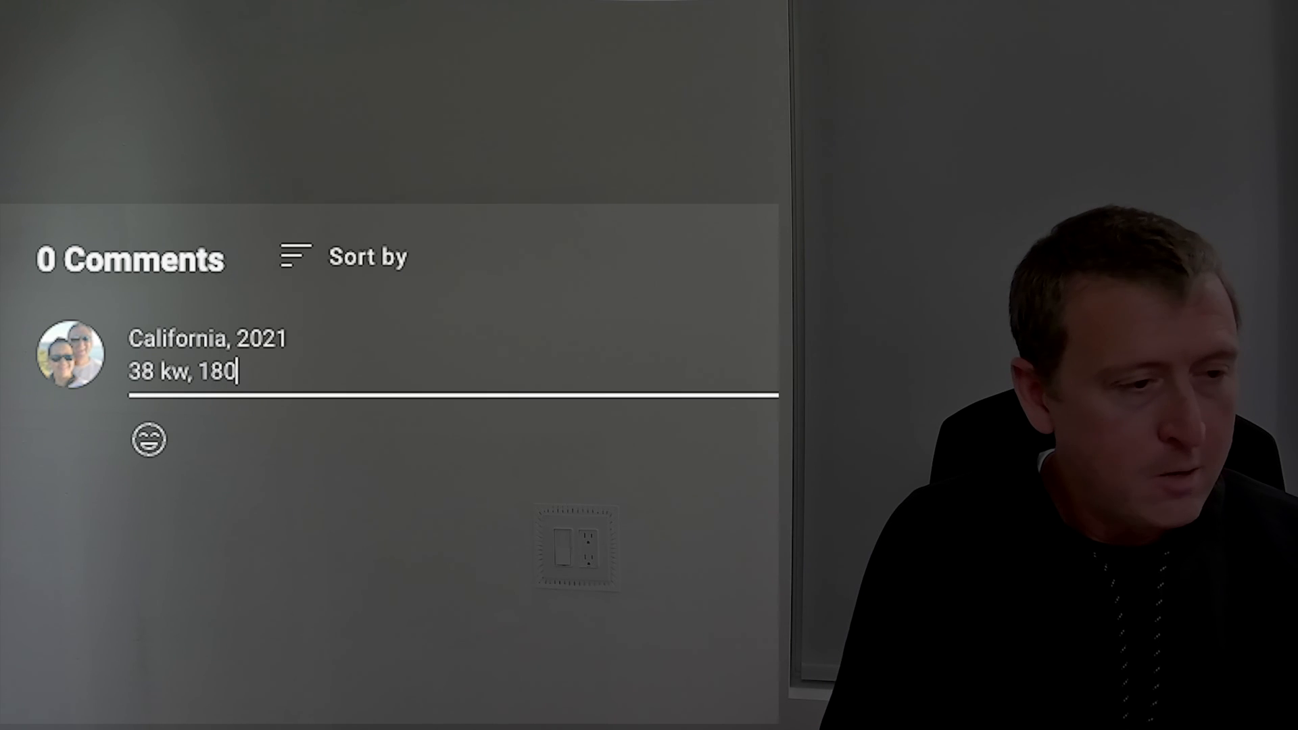
pyautogui.write('0 RPM')
pyautogui.hotkey('shift', 'Return')
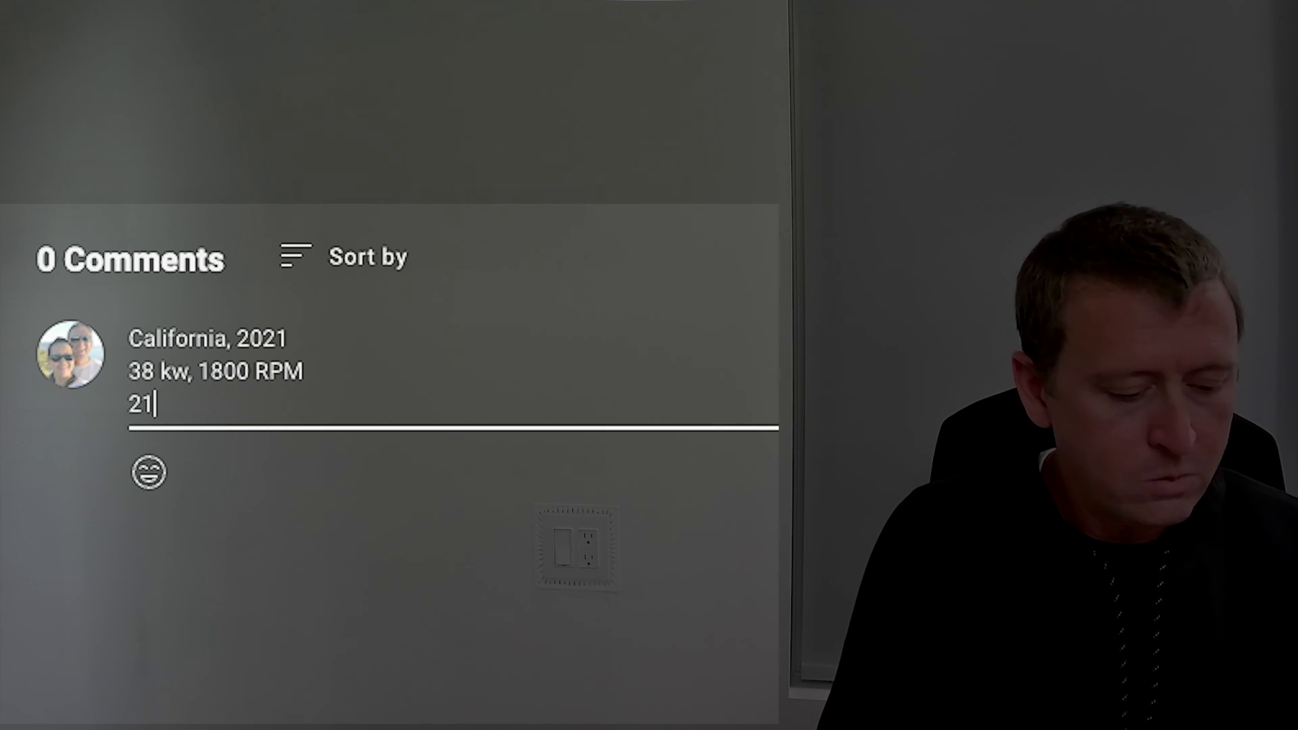
pyautogui.press('BackSpace')
pyautogui.write('$21,300 (DIY savings $2000)')
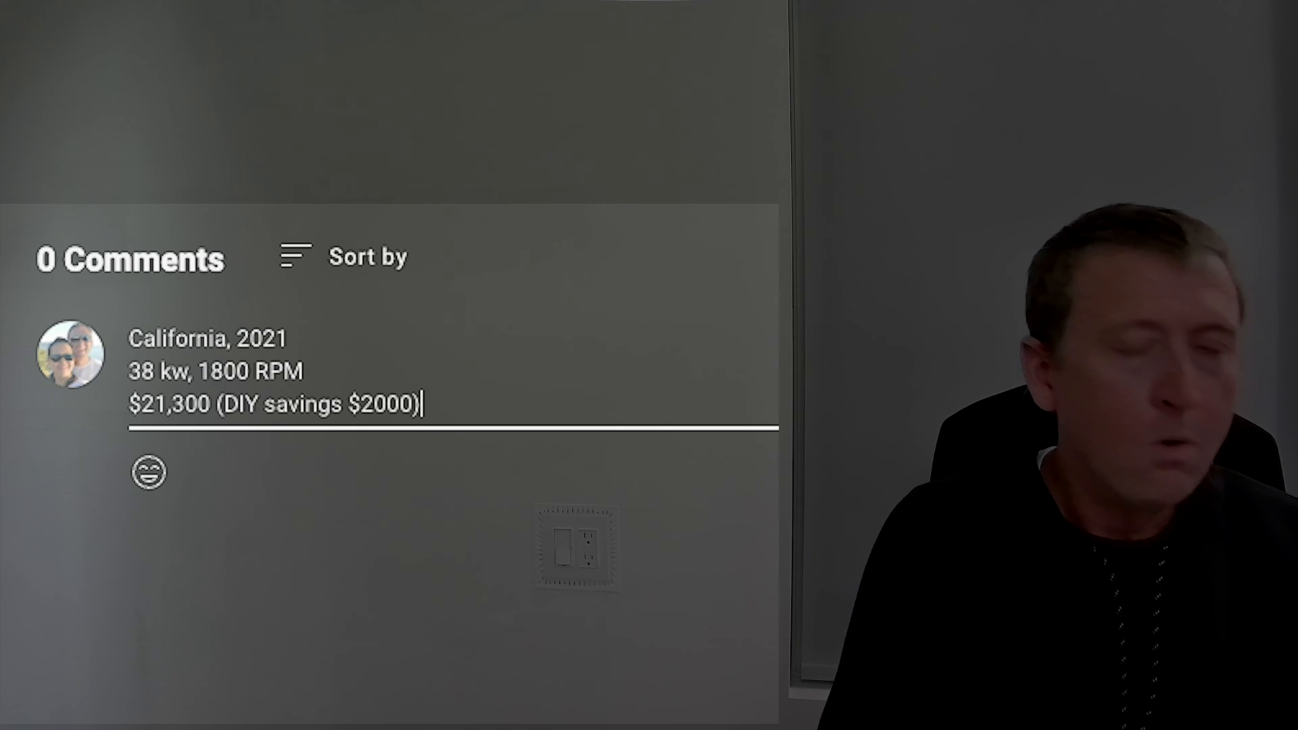